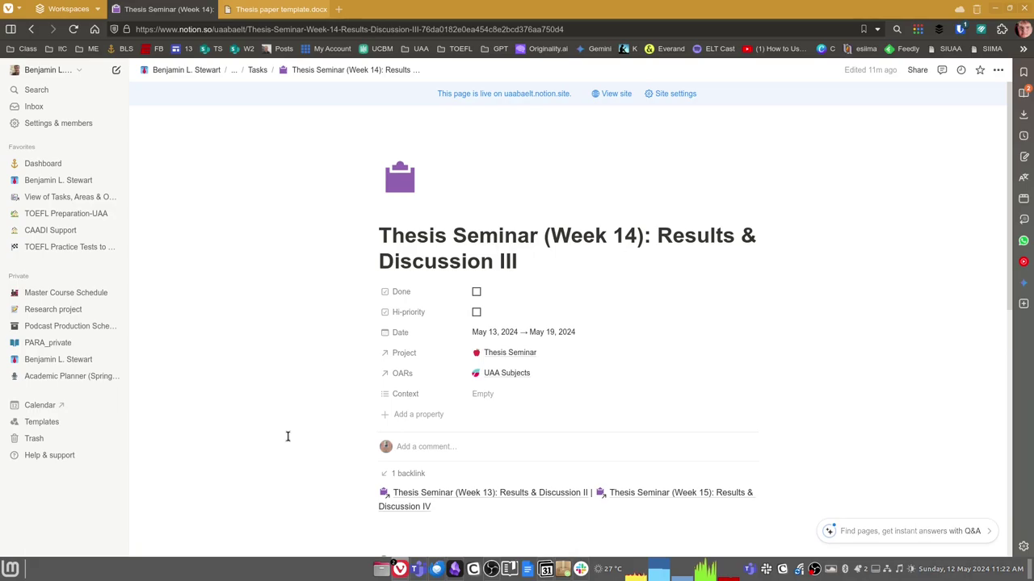
# Open Class Materials > Orientation (Week 1) in the Teams files view to reach Thesis paper template.docx
pyautogui.scroll(-2, 590, 455)
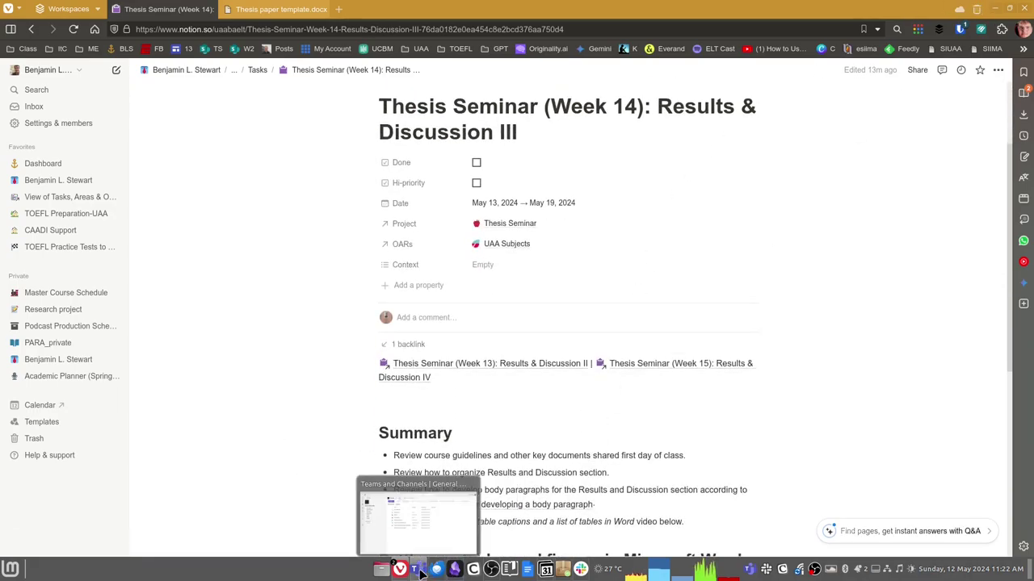
pyautogui.click(417, 518)
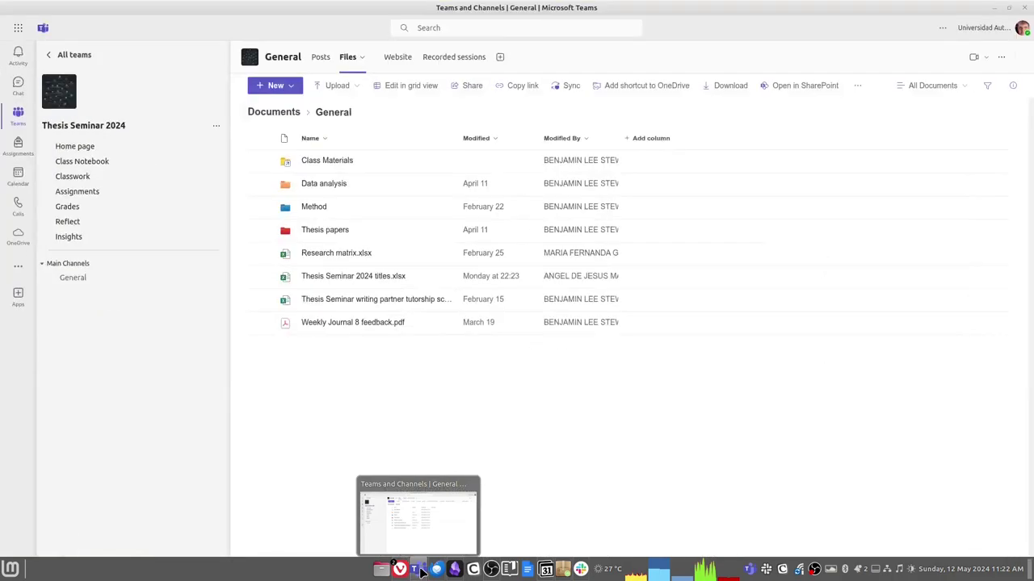
pyautogui.click(344, 163)
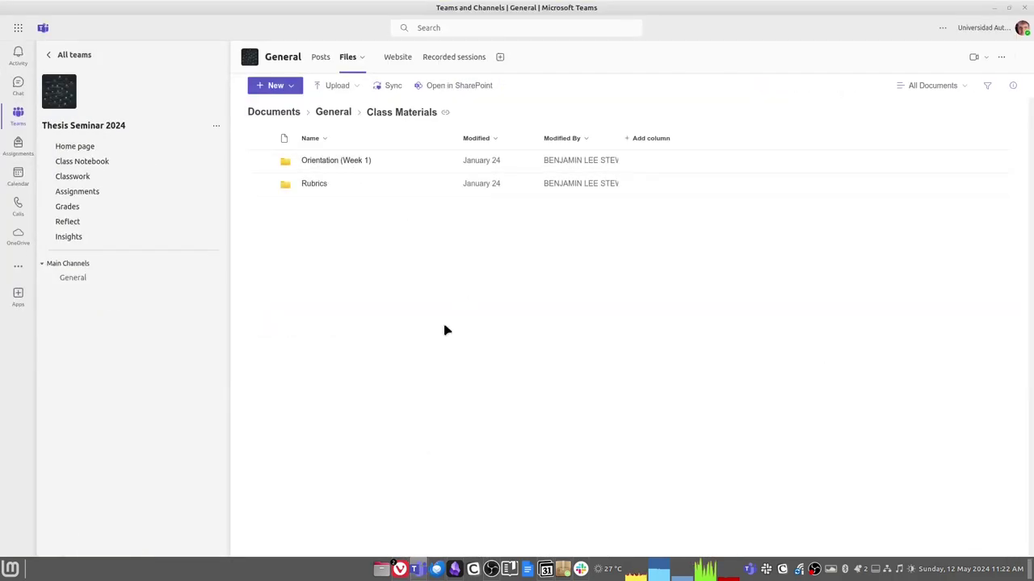
pyautogui.click(335, 162)
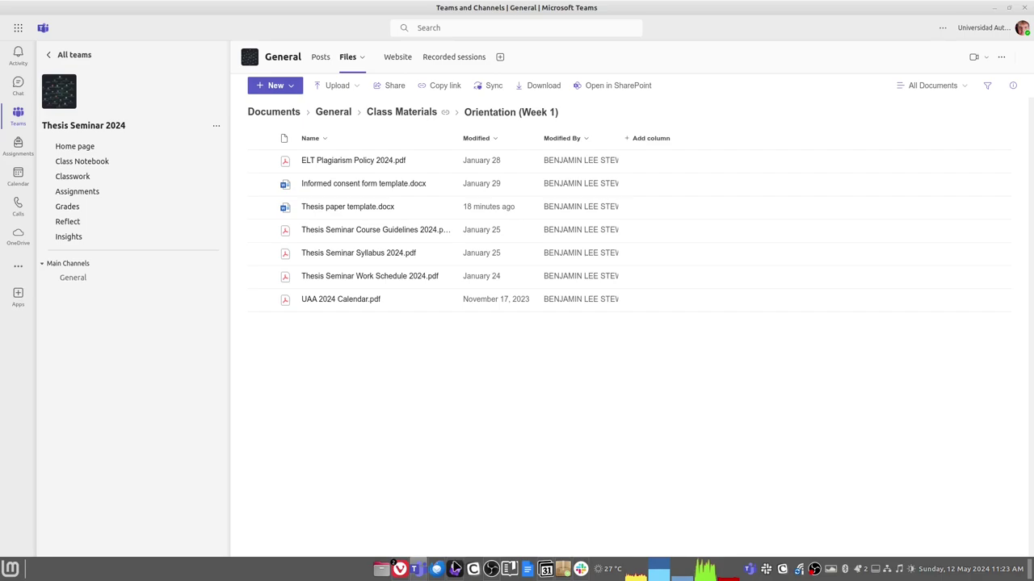
pyautogui.moveTo(418, 576)
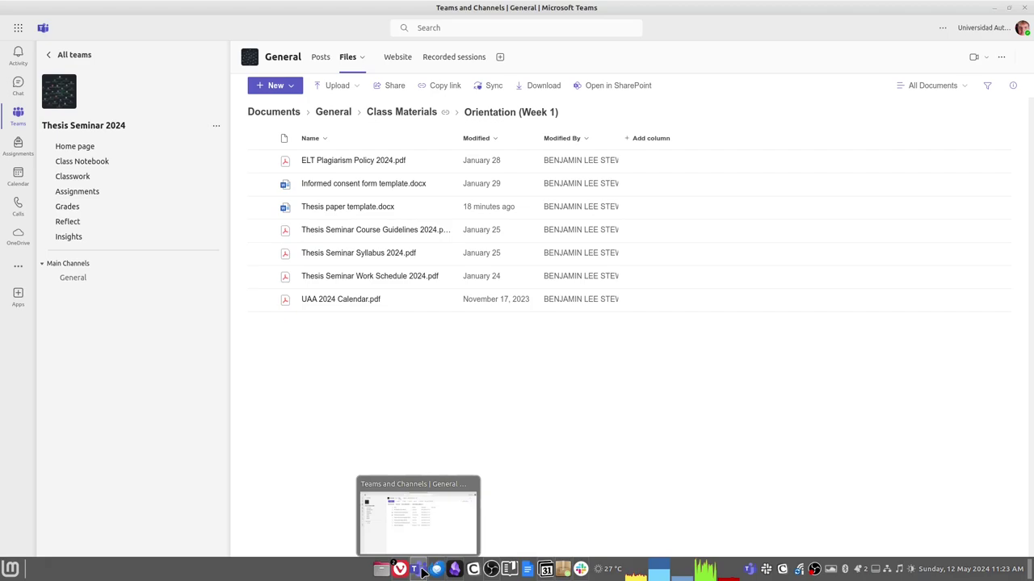
pyautogui.click(418, 572)
pyautogui.click(276, 11)
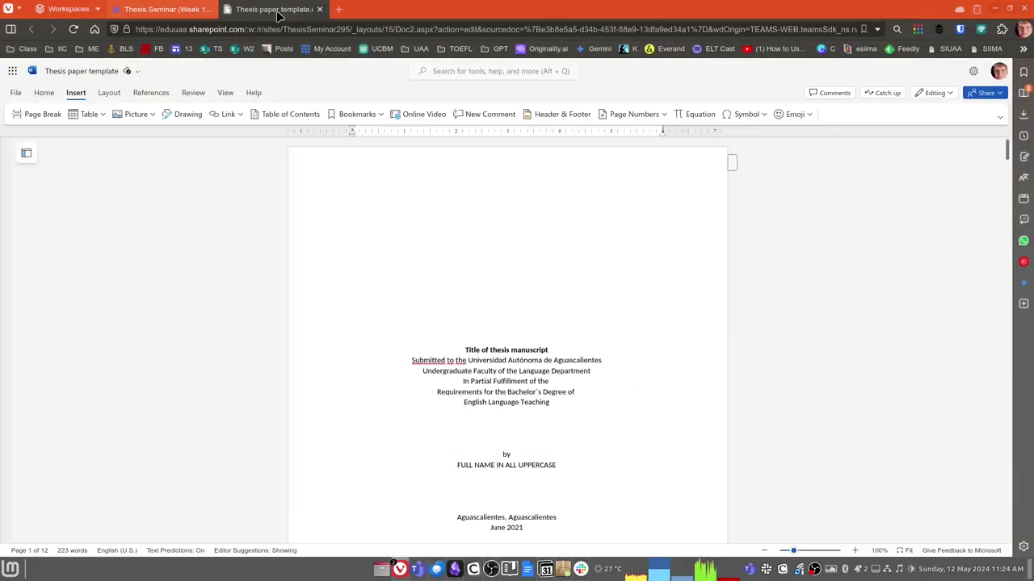
pyautogui.scroll(-3, 737, 436)
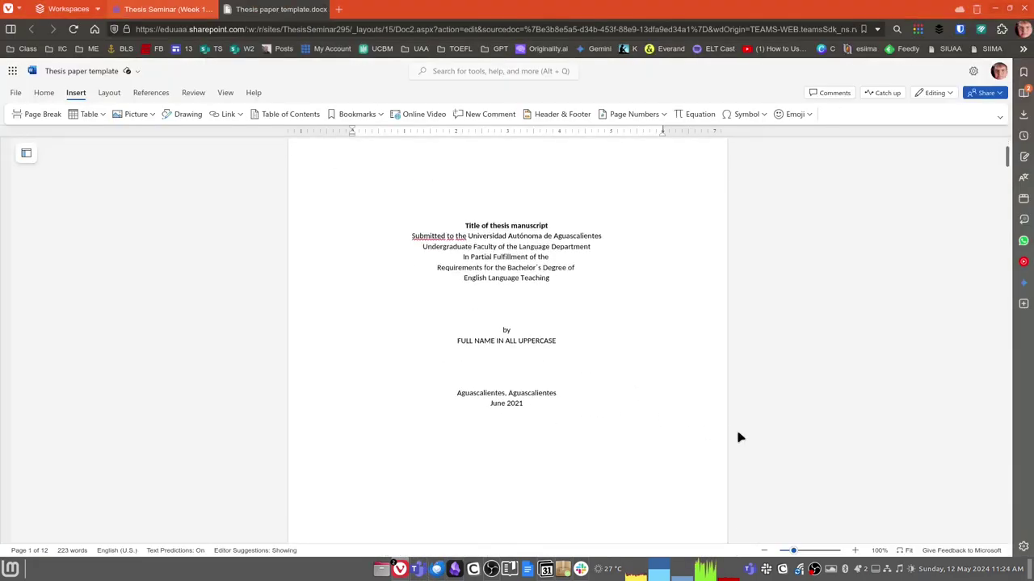
pyautogui.scroll(-5, 738, 437)
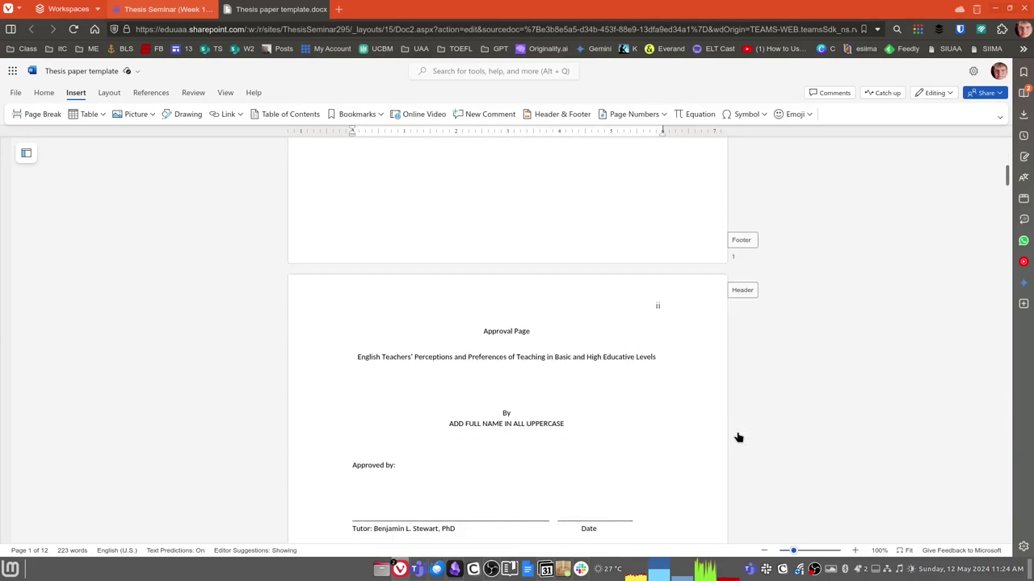
pyautogui.scroll(5, 737, 437)
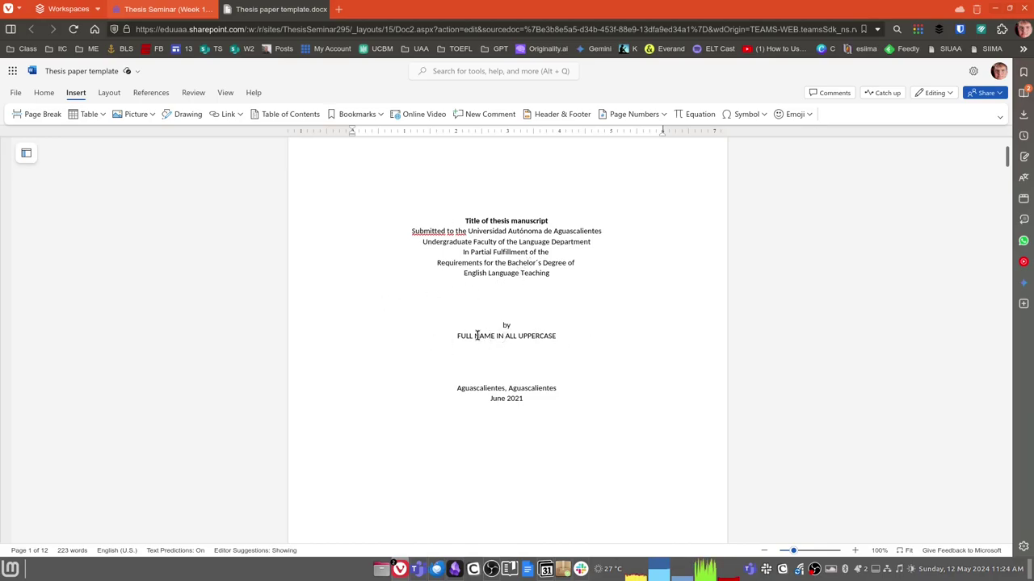
pyautogui.scroll(-3, 531, 341)
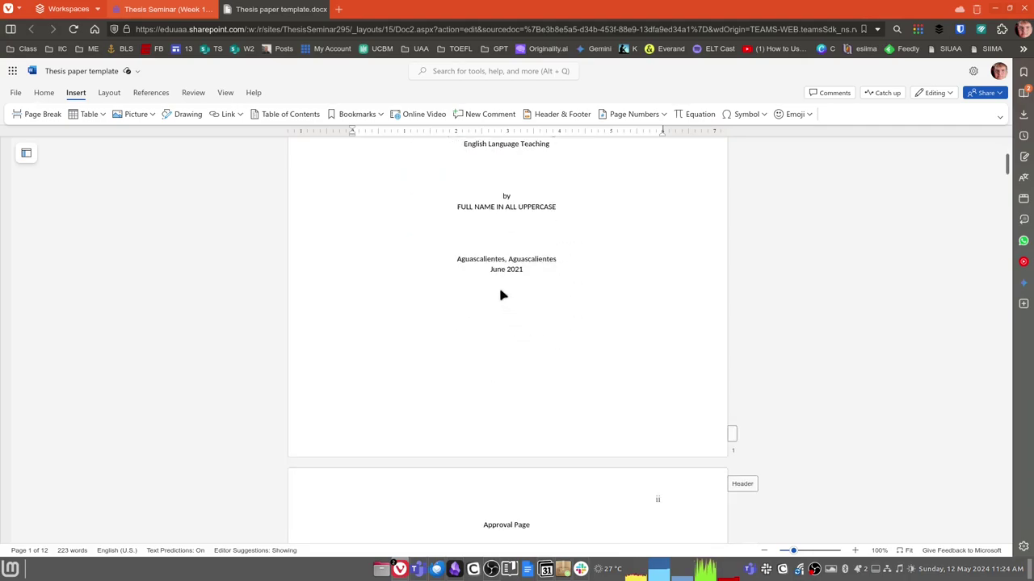
pyautogui.scroll(-5, 519, 327)
pyautogui.scroll(-4, 514, 341)
pyautogui.scroll(3, 507, 300)
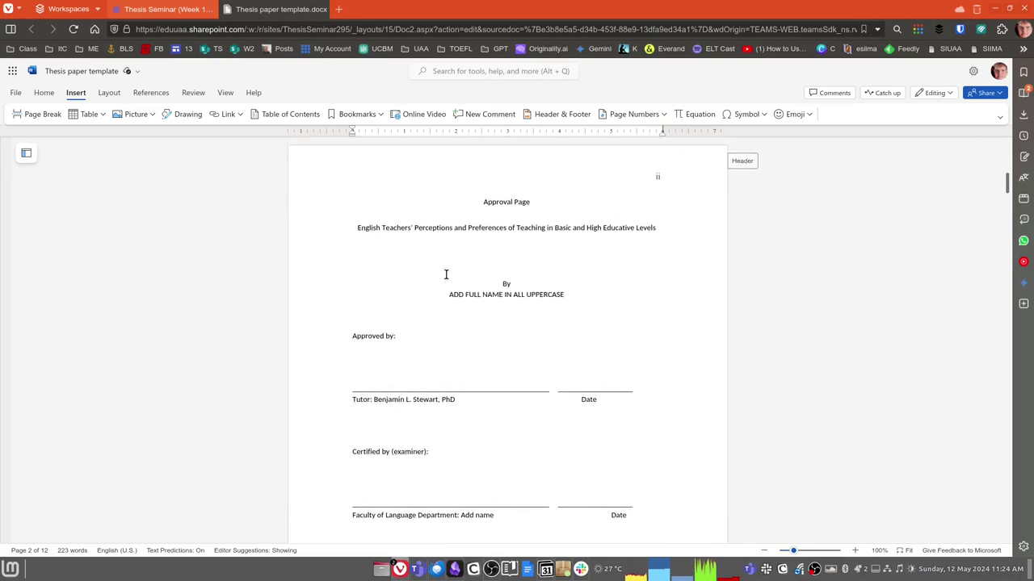
pyautogui.moveTo(446, 294); pyautogui.dragTo(584, 302)
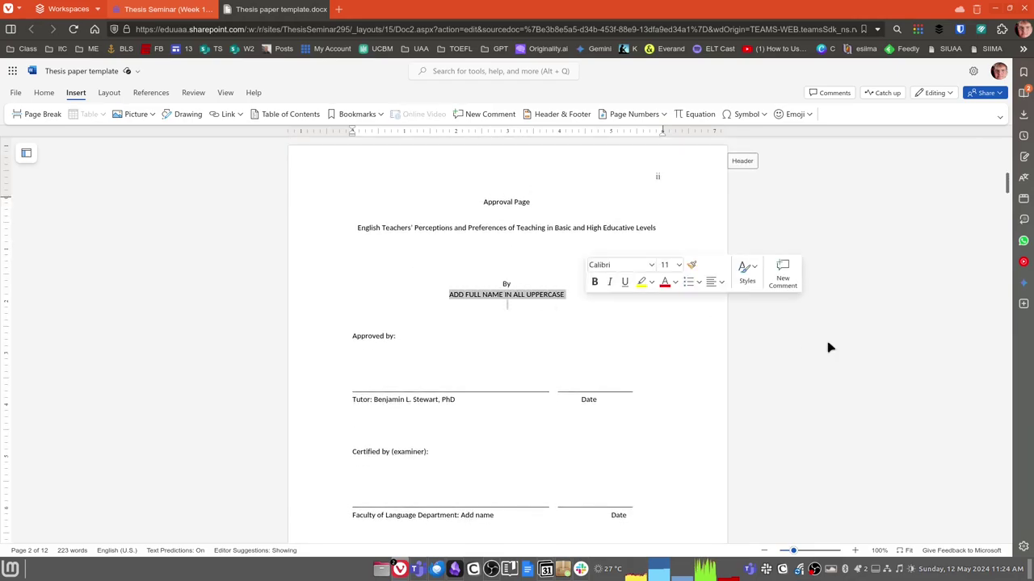
pyautogui.scroll(-10, 838, 346)
pyautogui.scroll(5, 839, 346)
pyautogui.scroll(-6, 556, 361)
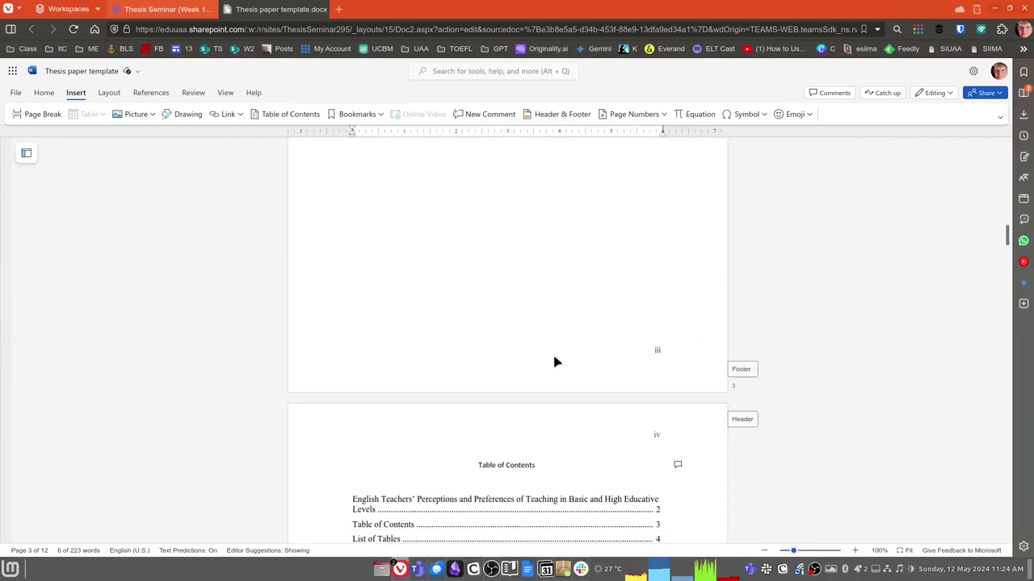
pyautogui.scroll(4, 549, 356)
pyautogui.scroll(1, 493, 278)
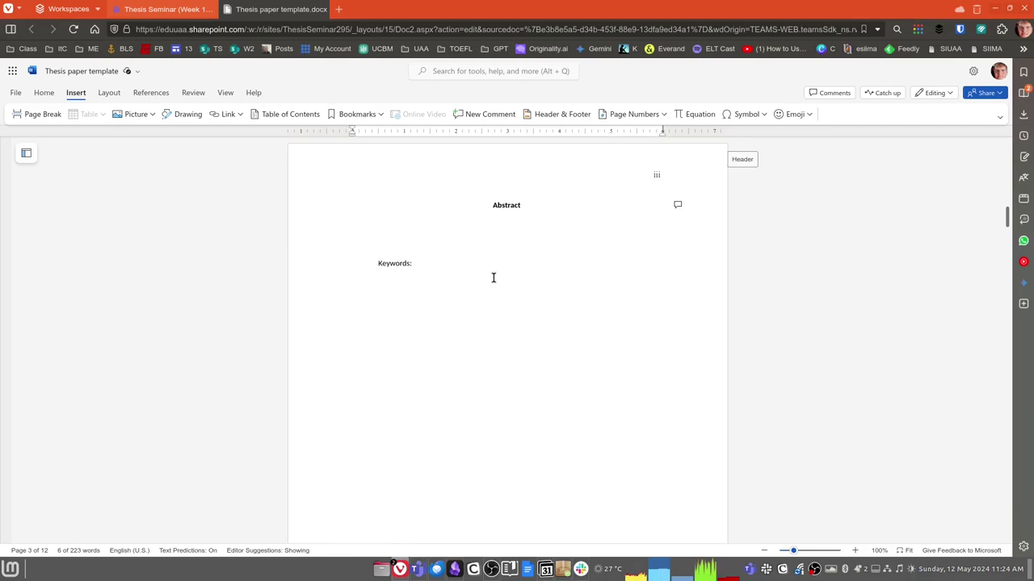
pyautogui.scroll(-6, 493, 278)
pyautogui.scroll(-6, 512, 284)
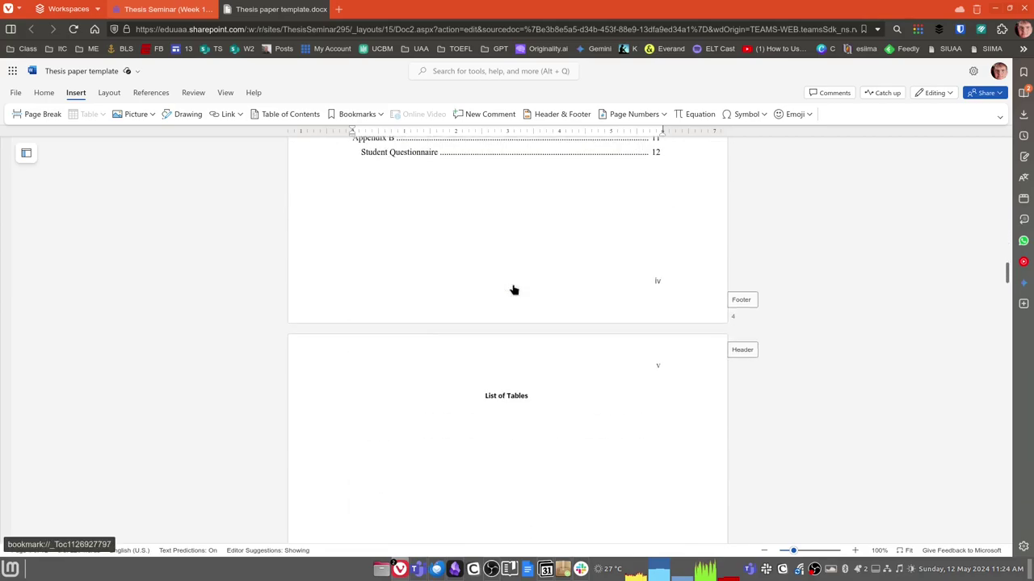
pyautogui.scroll(4, 512, 285)
pyautogui.scroll(1, 547, 307)
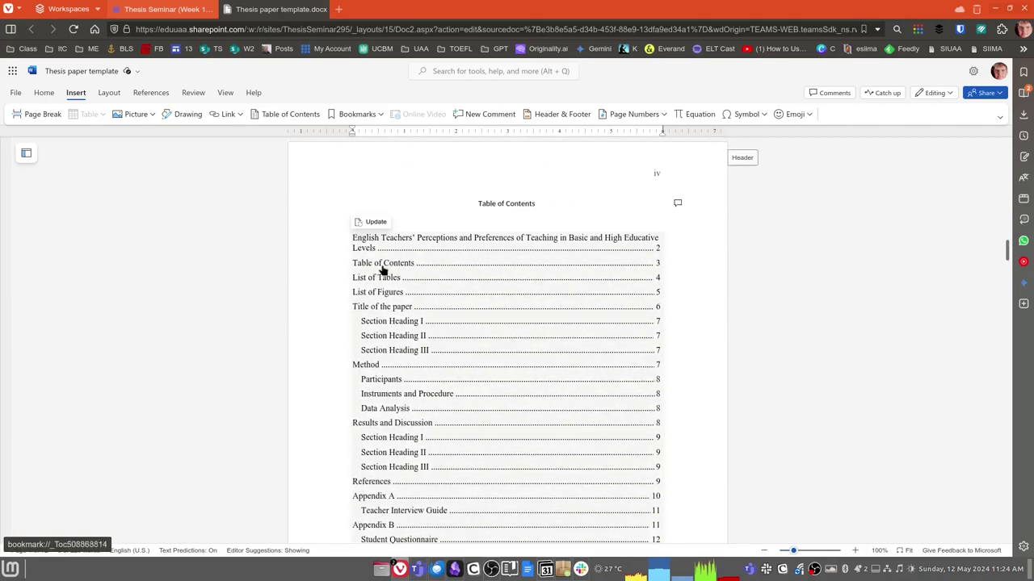
pyautogui.scroll(-4, 512, 387)
pyautogui.scroll(-4, 517, 389)
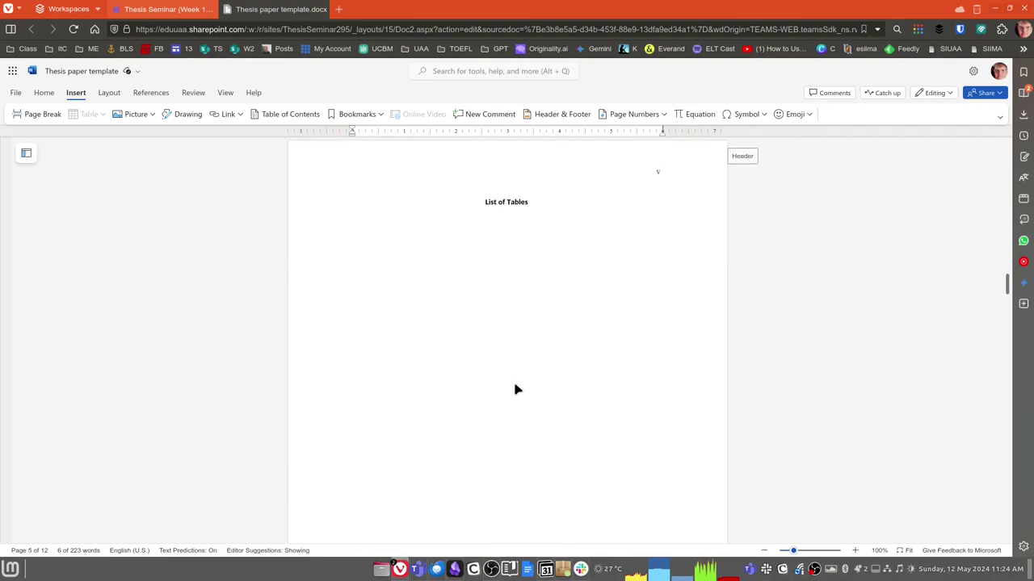
pyautogui.scroll(-10, 517, 277)
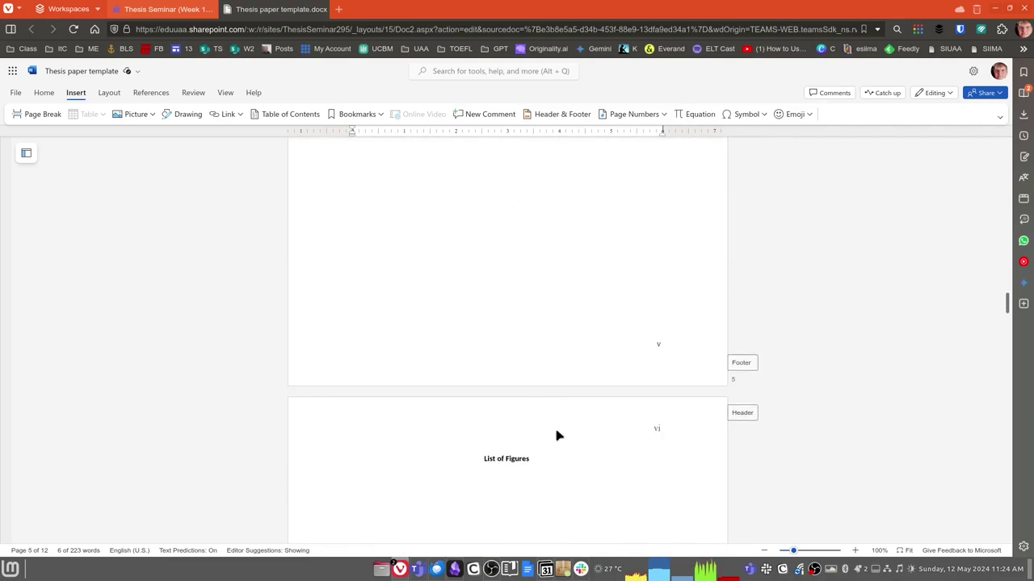
pyautogui.scroll(-3, 557, 436)
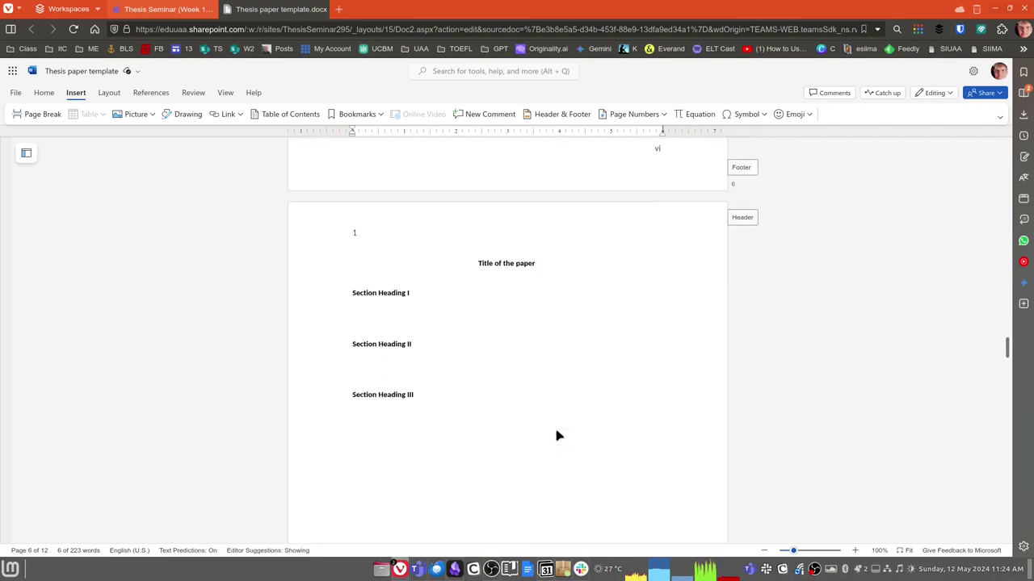
# Select the Title of the paper line and inspect its paragraph style without changing it
pyautogui.tripleClick(507, 263)
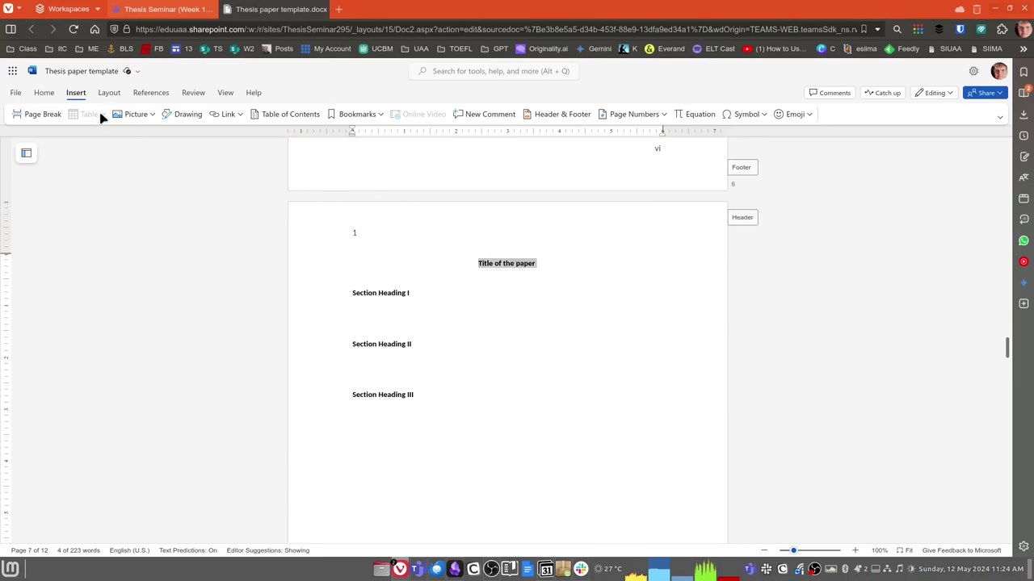
pyautogui.click(45, 94)
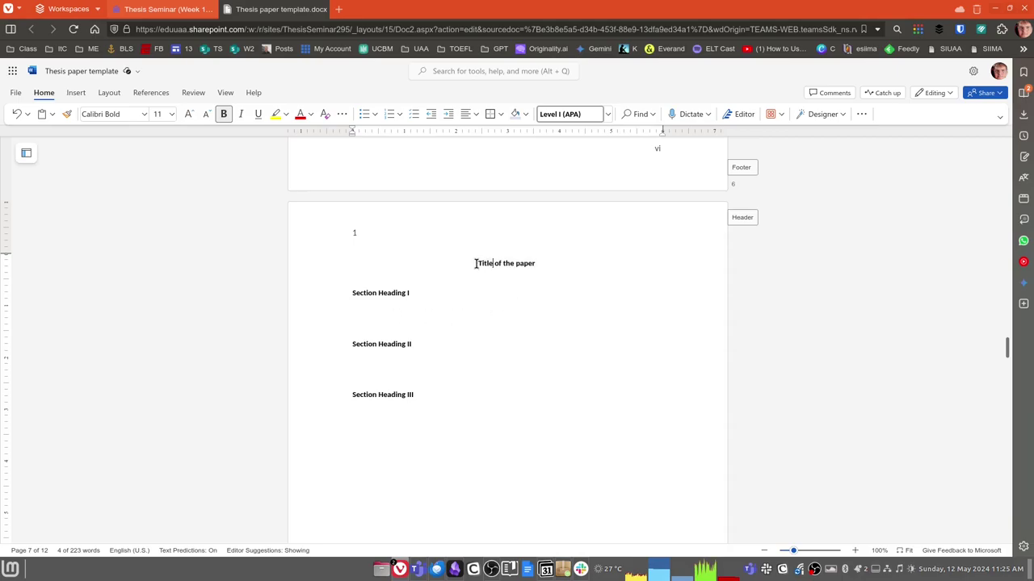
pyautogui.moveTo(475, 263); pyautogui.dragTo(555, 263)
pyautogui.click(608, 114)
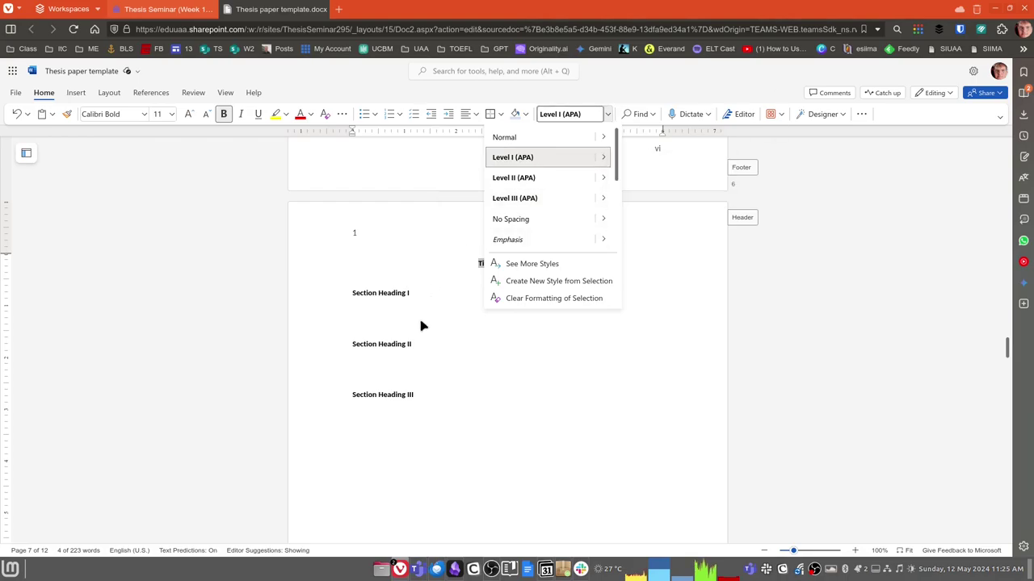
pyautogui.press('Escape')
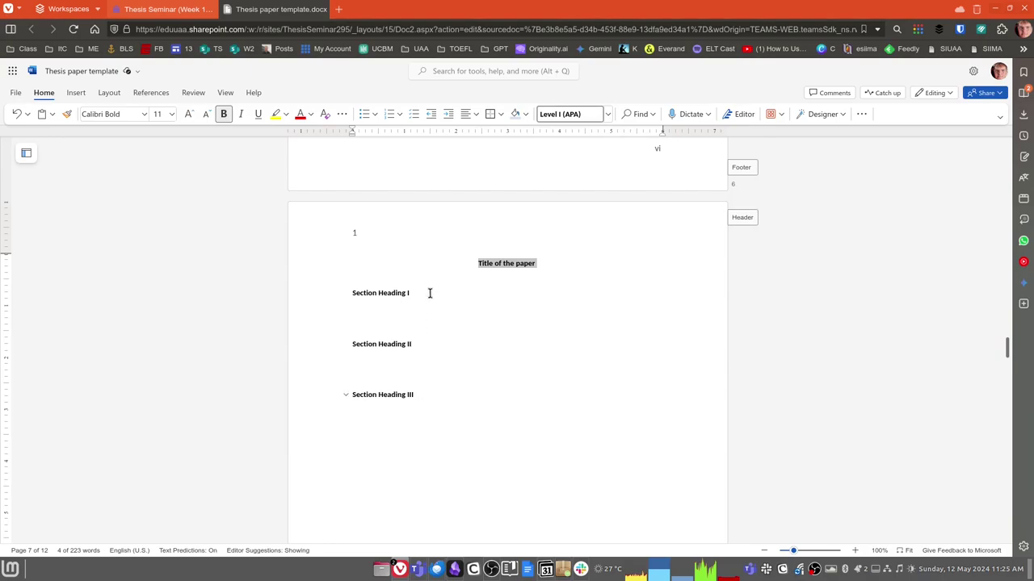
# Scroll down to body page 1 showing Title of the paper and Section Headings I–III
pyautogui.scroll(10, 440, 295)
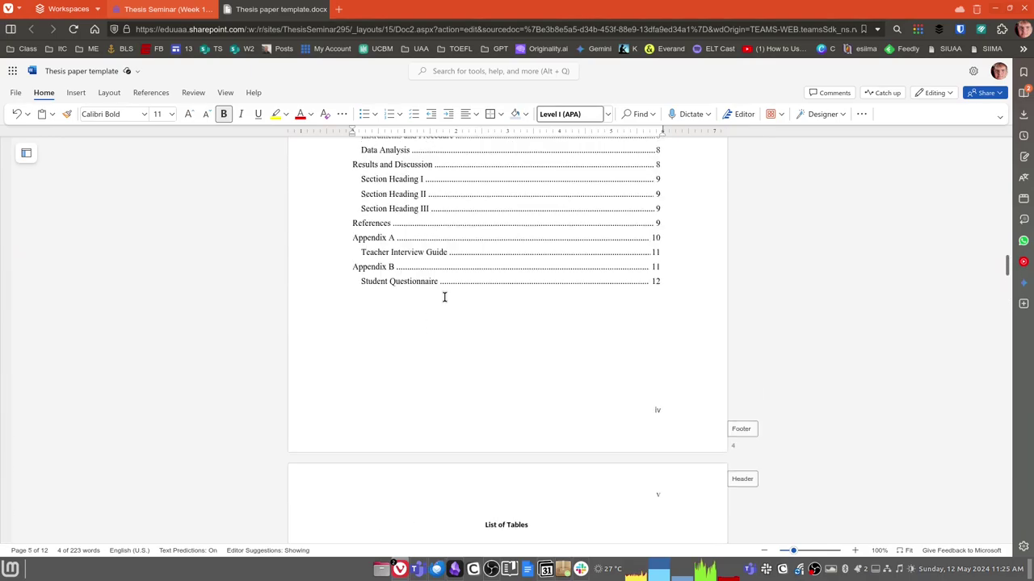
pyautogui.scroll(5, 444, 297)
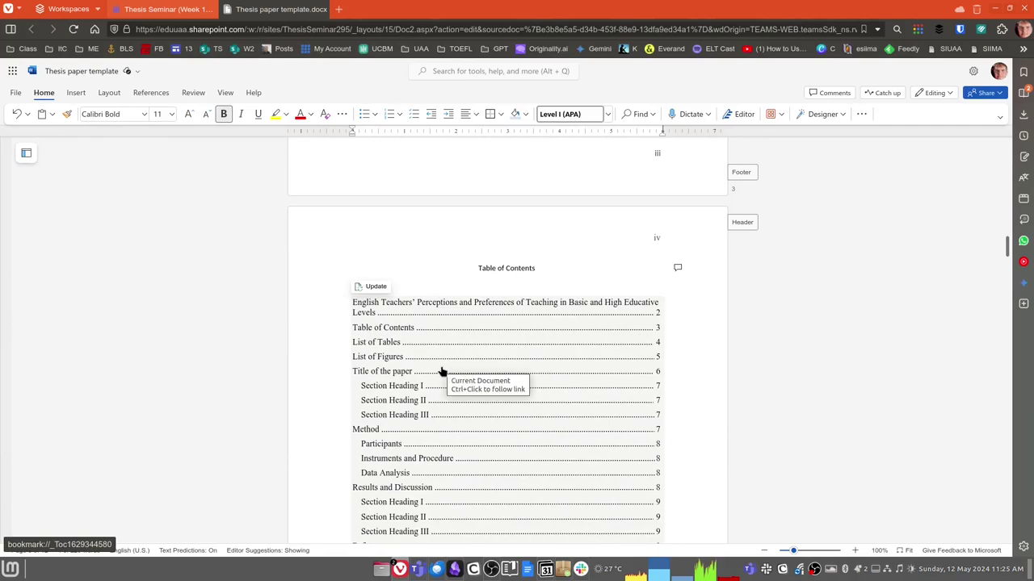
pyautogui.scroll(-15, 441, 371)
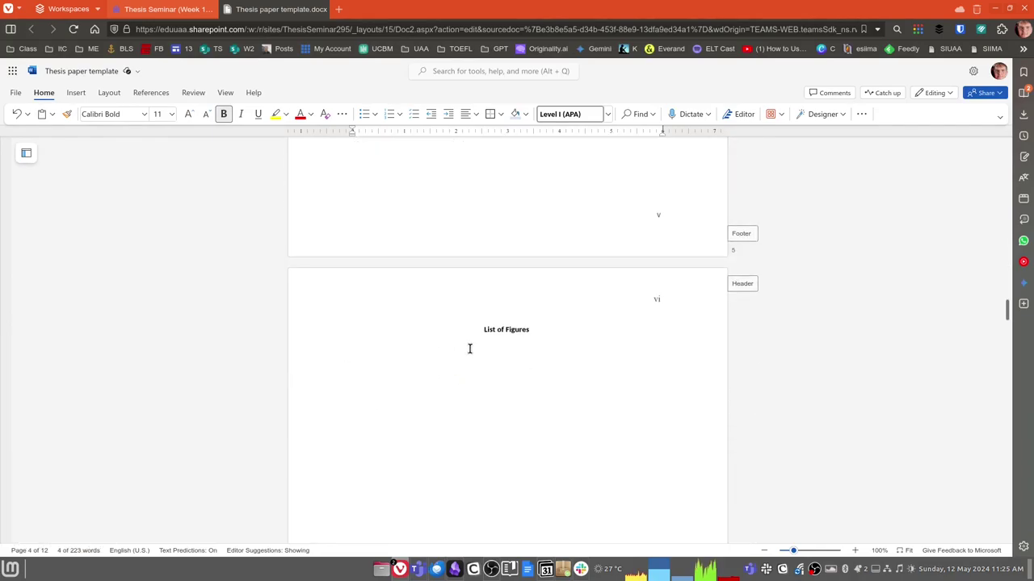
pyautogui.scroll(-8, 469, 348)
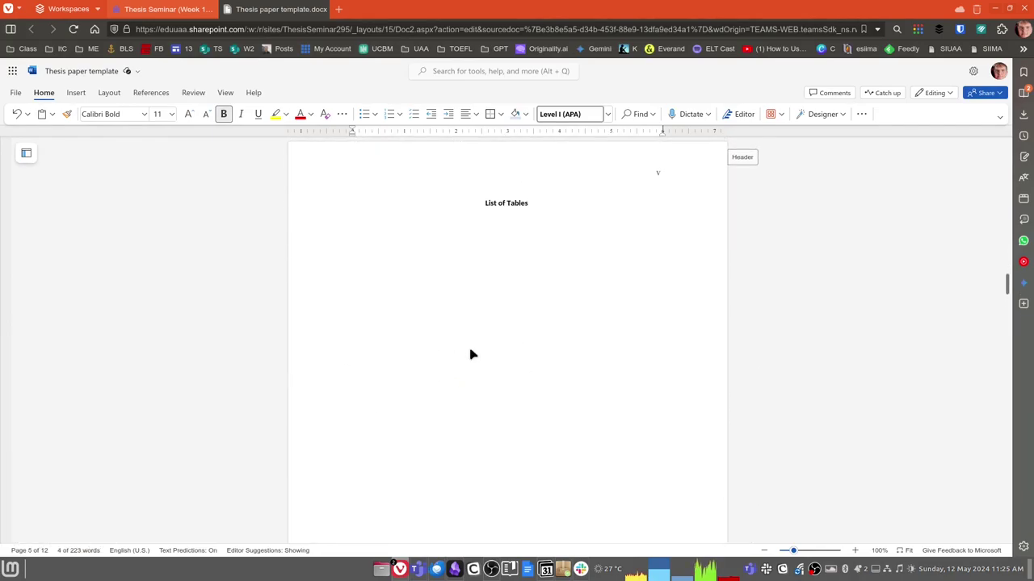
pyautogui.scroll(10, 472, 354)
pyautogui.scroll(-5, 473, 354)
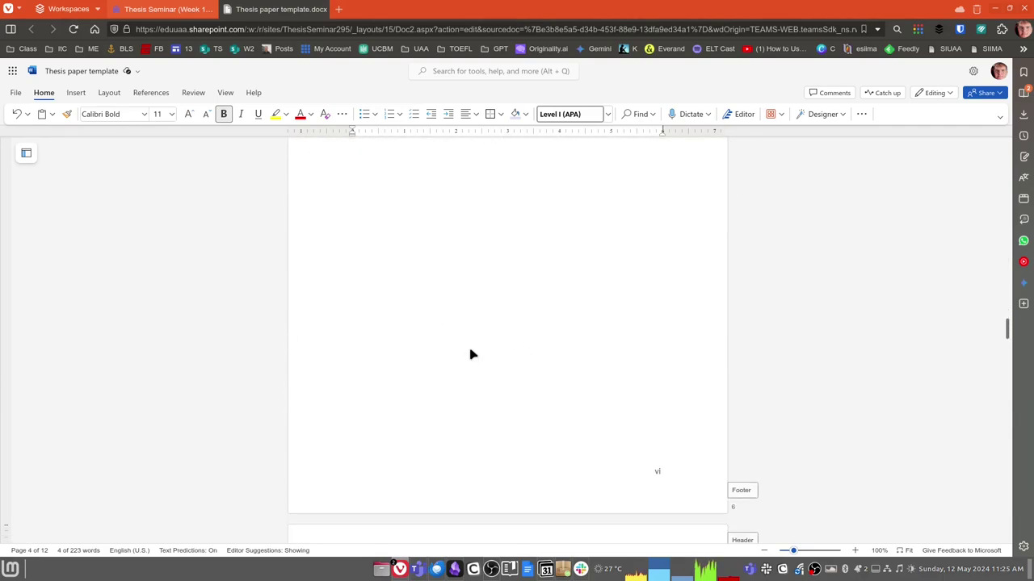
pyautogui.scroll(-4, 473, 353)
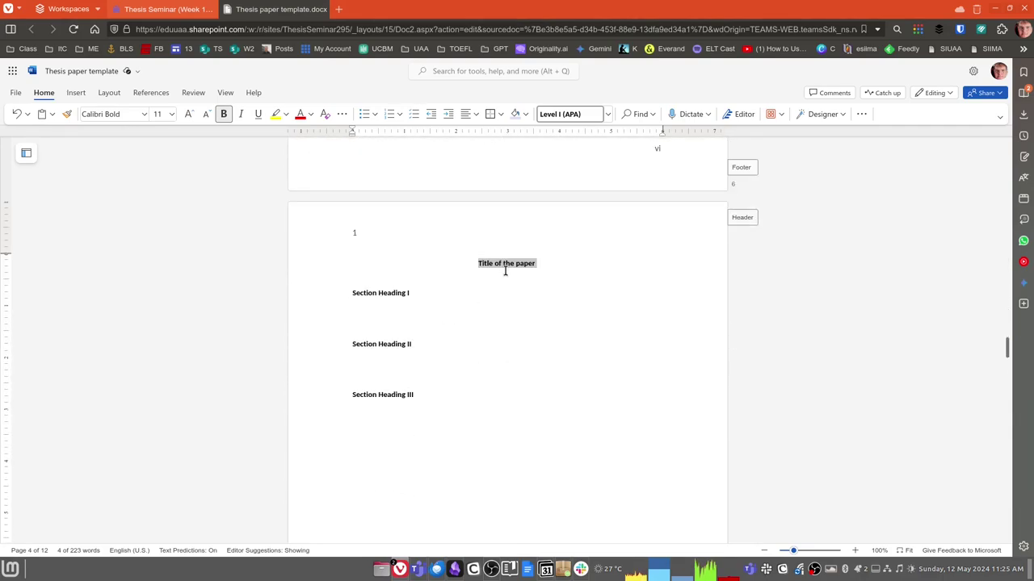
# Select the paper title and Section Headings I and III to check their APA styles
pyautogui.click(482, 261)
pyautogui.moveTo(494, 263); pyautogui.dragTo(556, 260)
pyautogui.moveTo(353, 294); pyautogui.dragTo(410, 293)
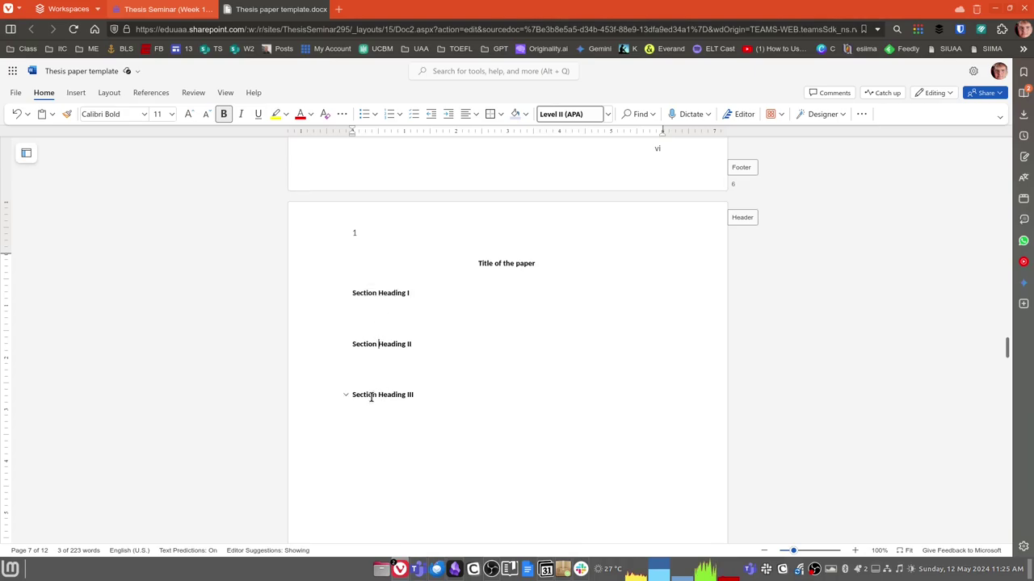
pyautogui.moveTo(361, 396); pyautogui.dragTo(417, 397)
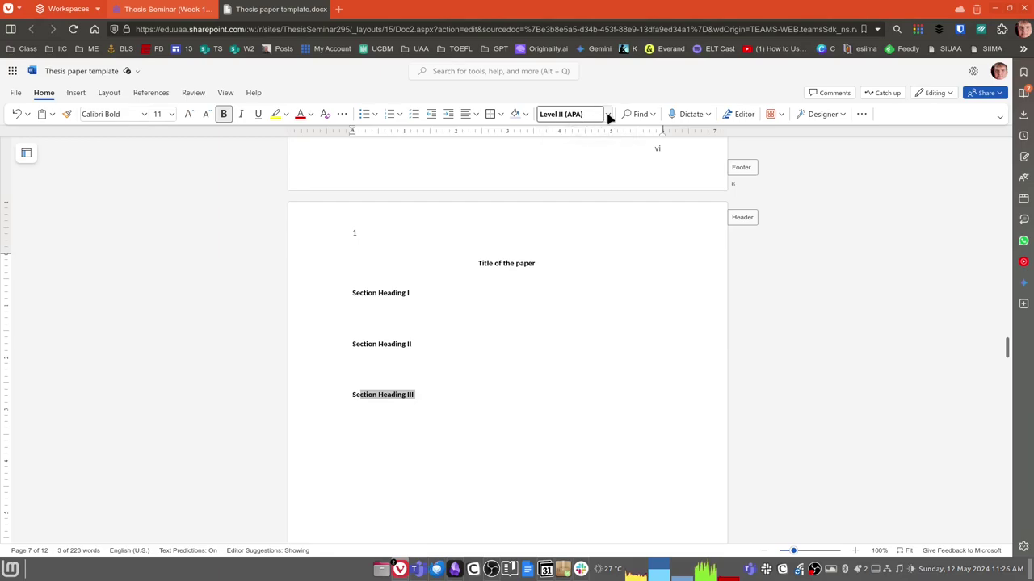
# Type placeholder text 'Ñlads fñlasdkjasdads' under Section Heading I, then move under Section Heading II
pyautogui.click(373, 310)
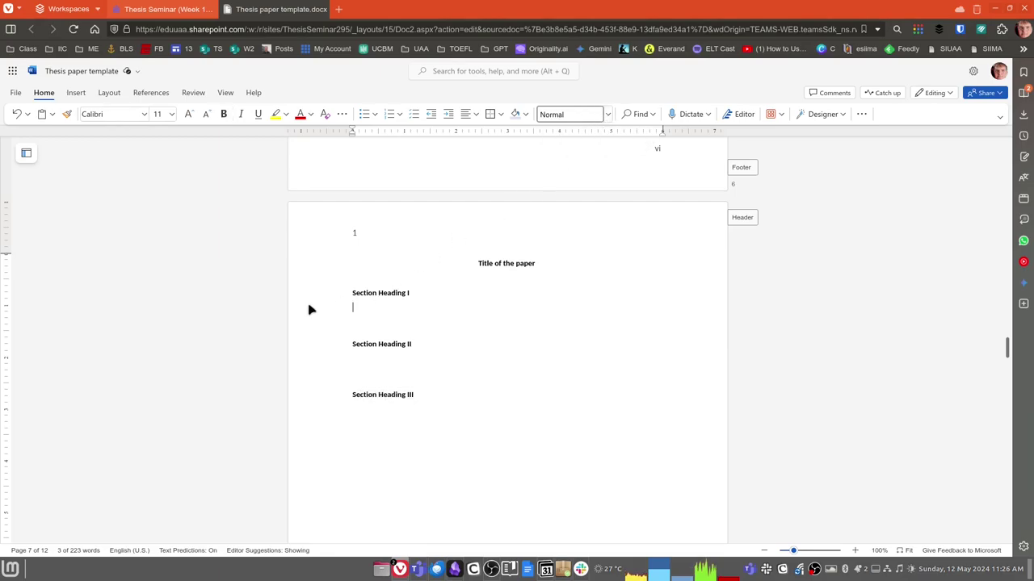
pyautogui.write('Ñlads fñlasdkjasdads')
pyautogui.click(368, 323)
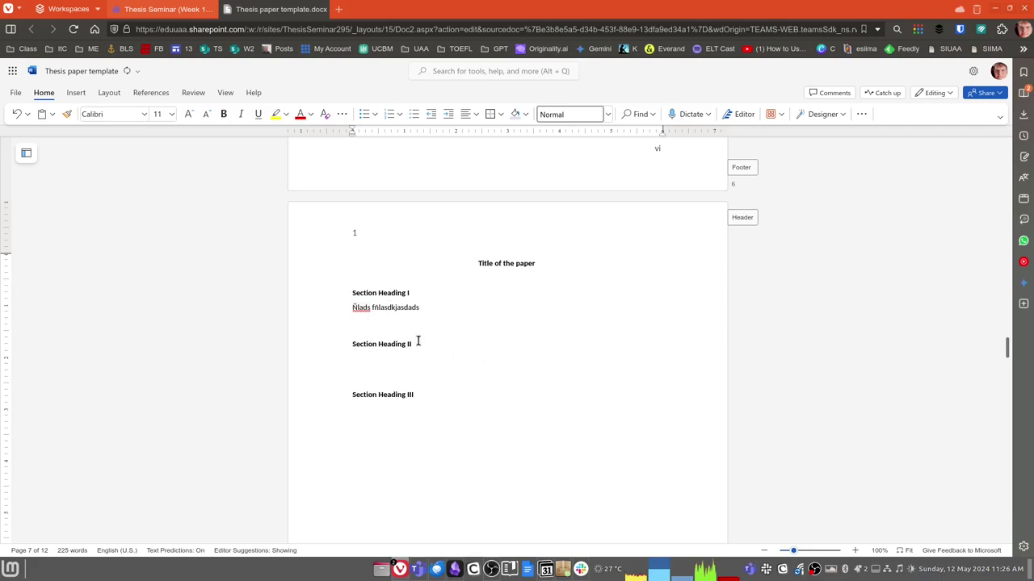
pyautogui.write('asdfdasfasdf')
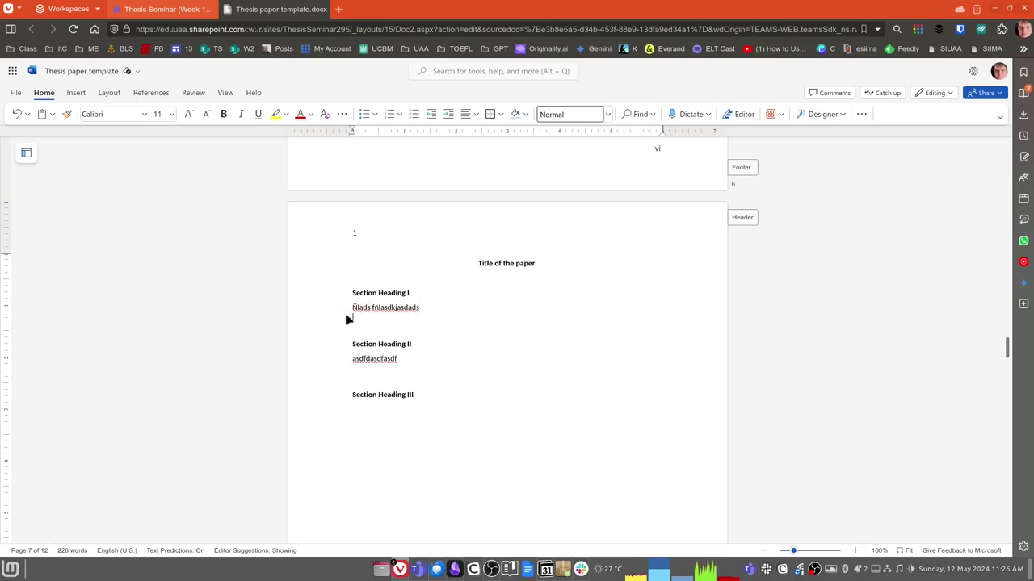
pyautogui.moveTo(351, 310); pyautogui.dragTo(452, 309)
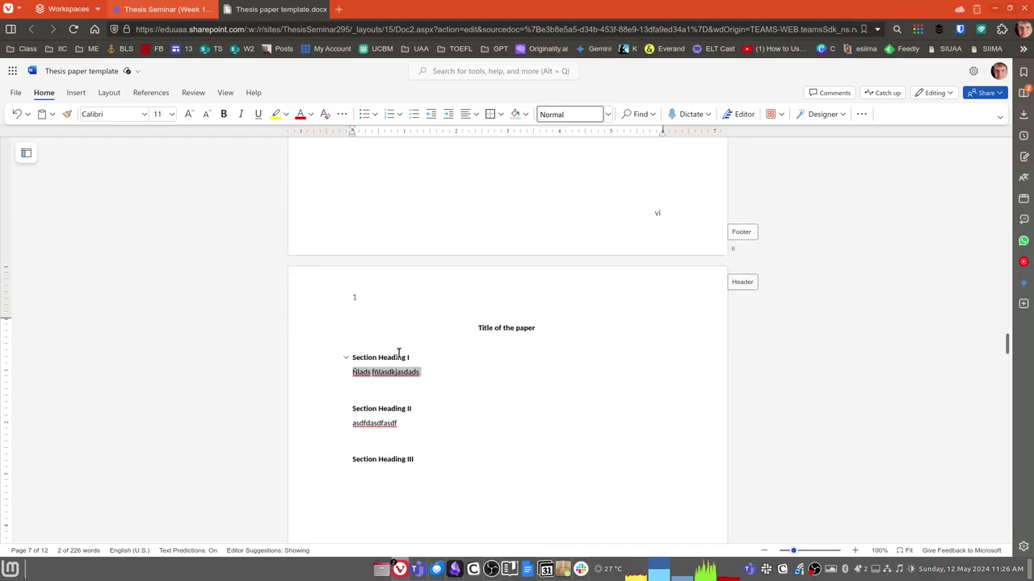
pyautogui.scroll(3, 390, 376)
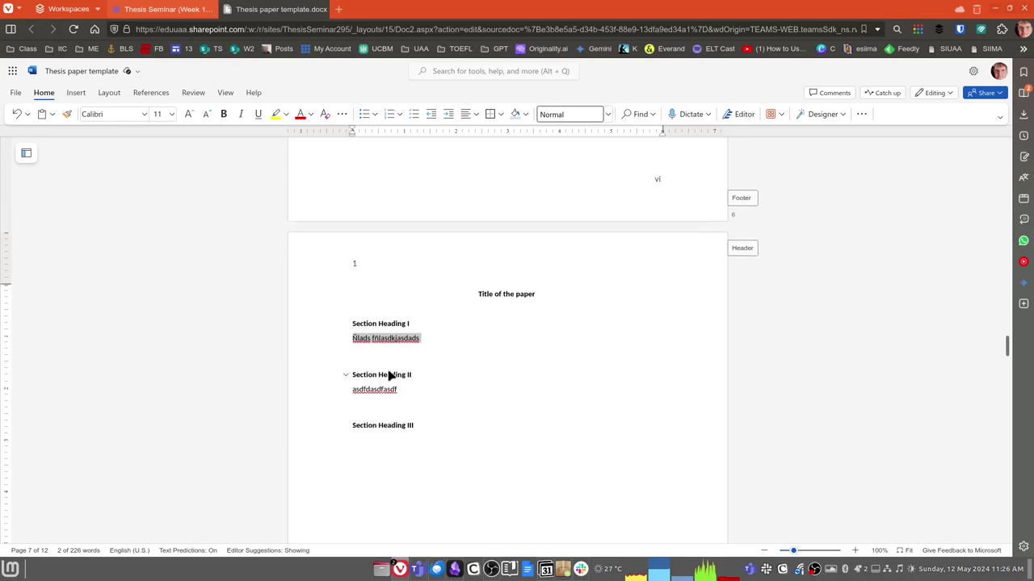
pyautogui.click(608, 114)
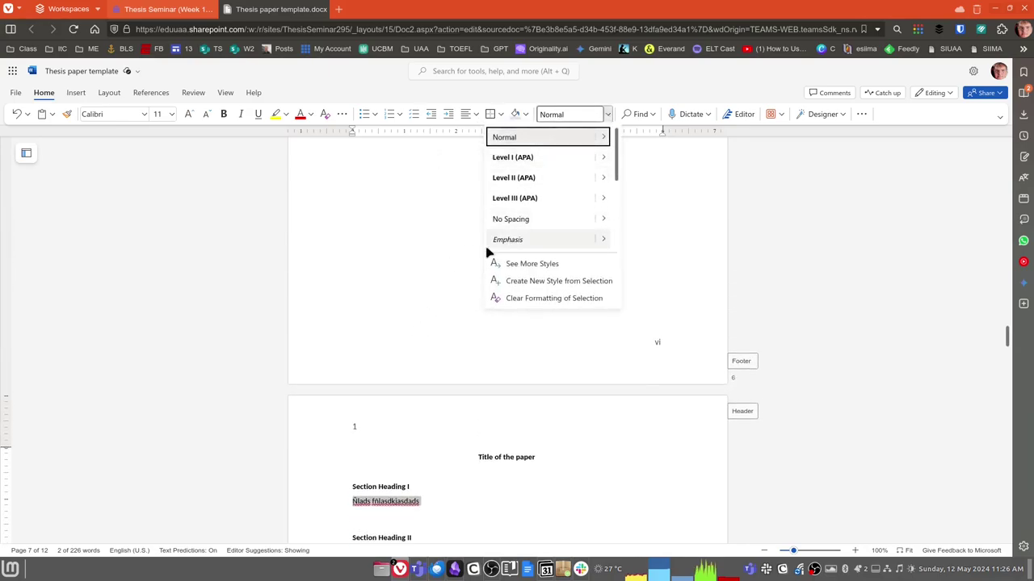
pyautogui.click(410, 263)
pyautogui.scroll(20, 411, 262)
pyautogui.scroll(-3, 432, 262)
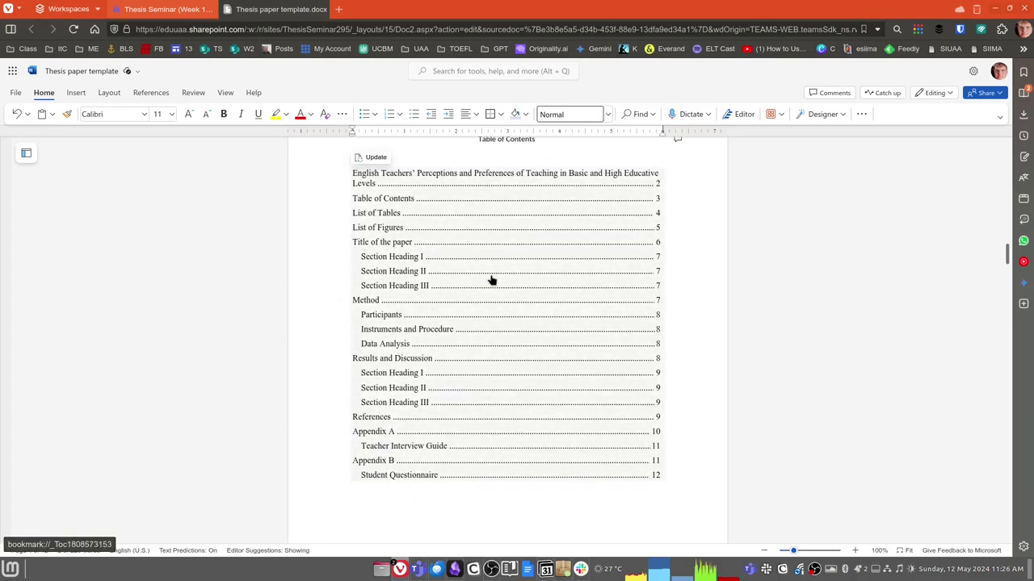
pyautogui.scroll(-15, 439, 315)
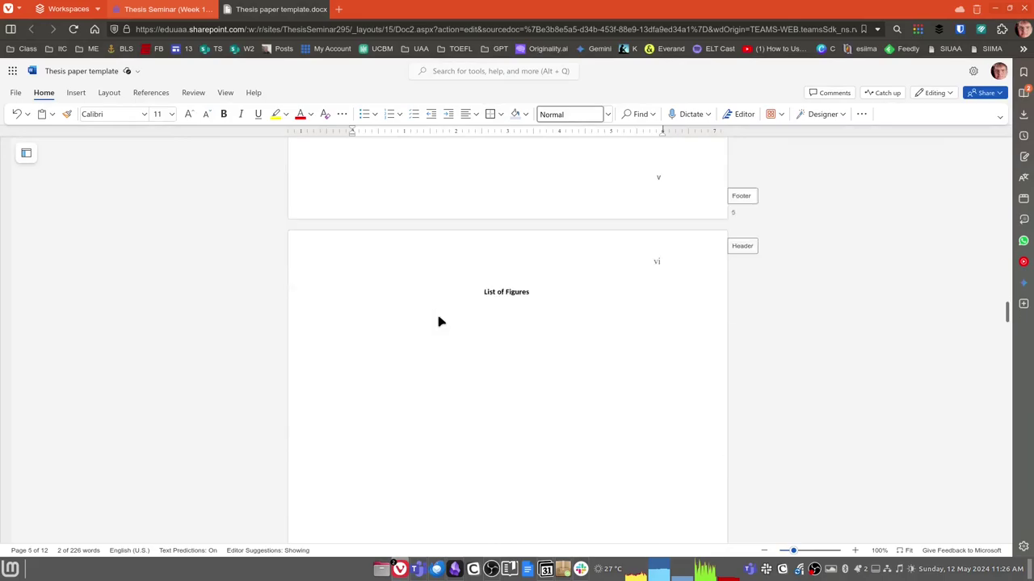
pyautogui.scroll(-12, 438, 321)
pyautogui.scroll(3, 417, 311)
pyautogui.click(356, 376)
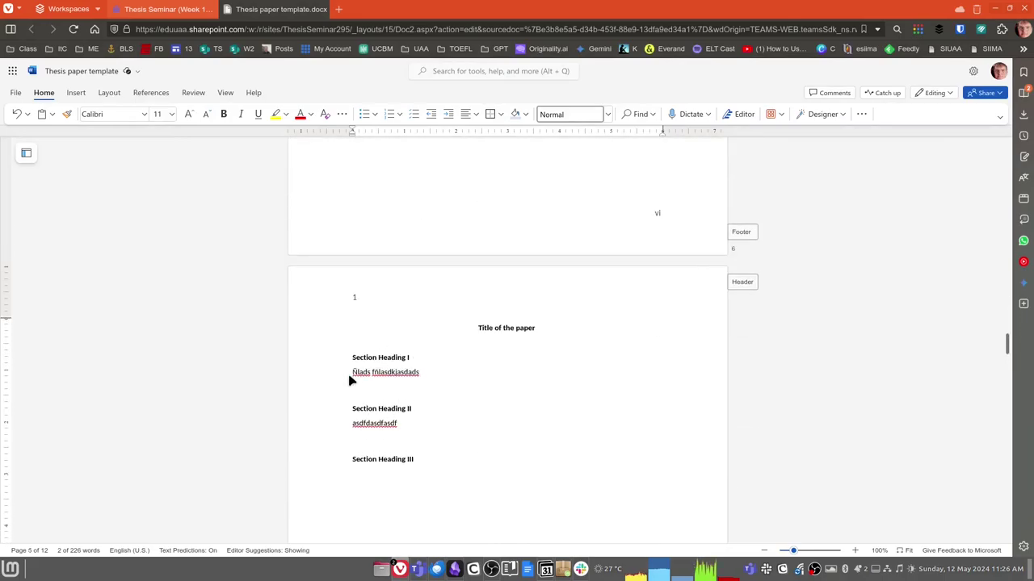
pyautogui.tripleClick(406, 376)
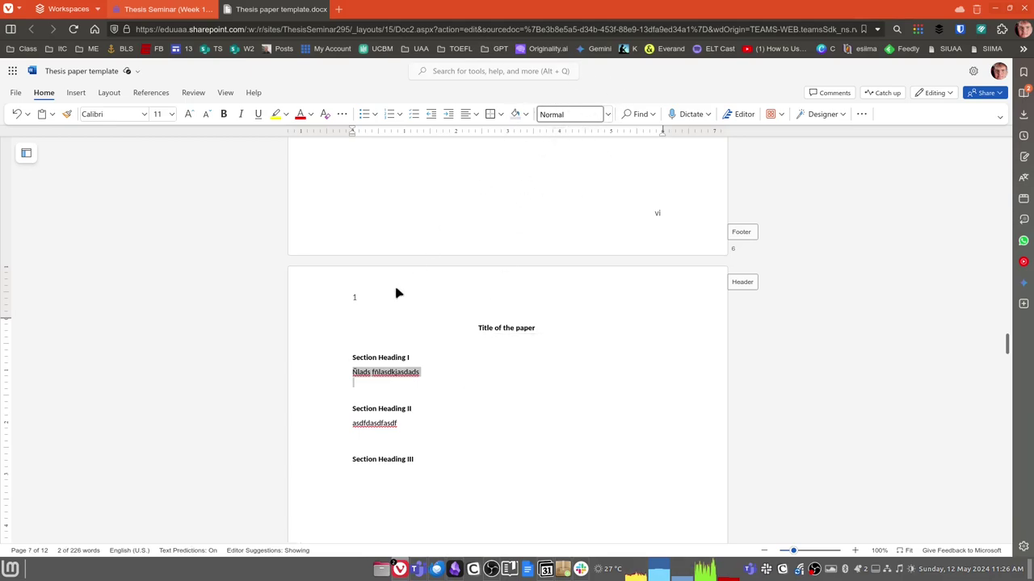
# Check the Method, Participants and Data Analysis heading styles in the style list without changing them
pyautogui.click(381, 394)
pyautogui.scroll(-10, 392, 384)
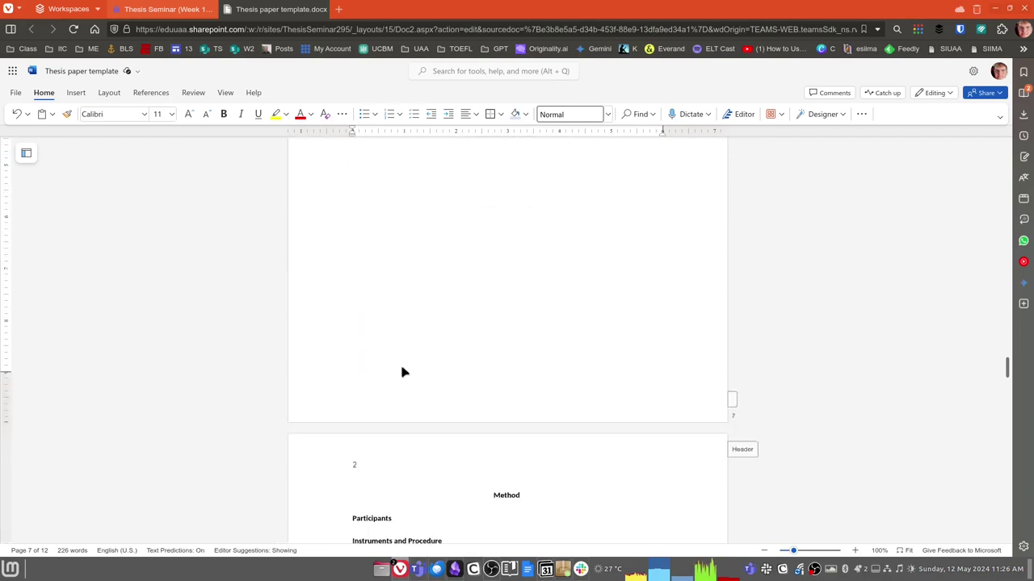
pyautogui.scroll(1, 585, 293)
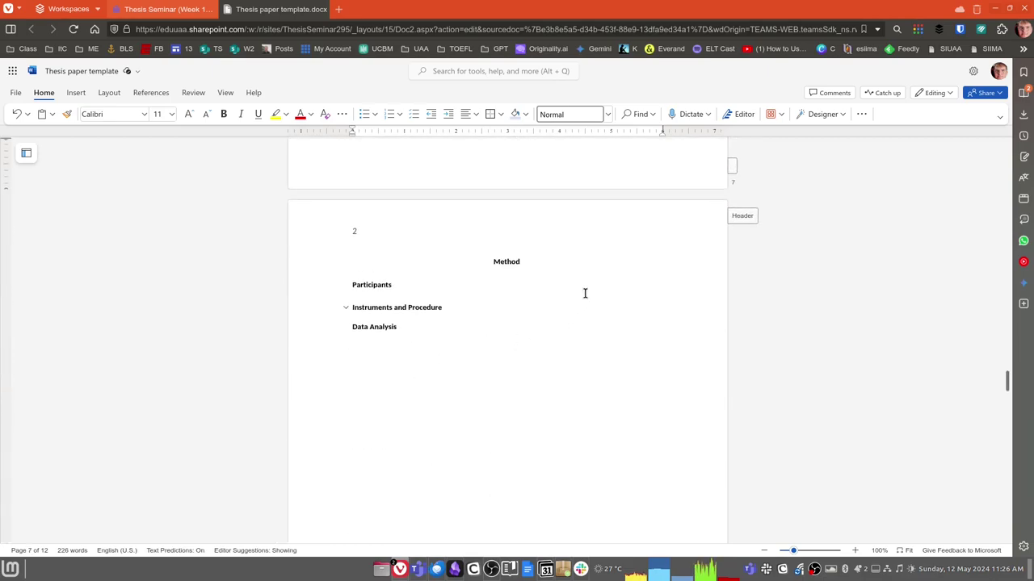
pyautogui.click(506, 266)
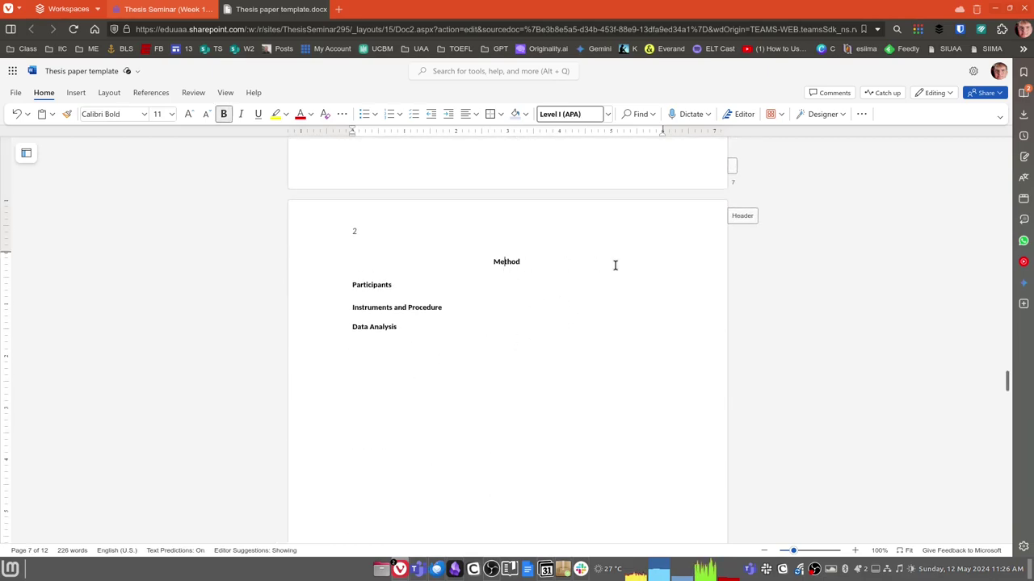
pyautogui.doubleClick(522, 266)
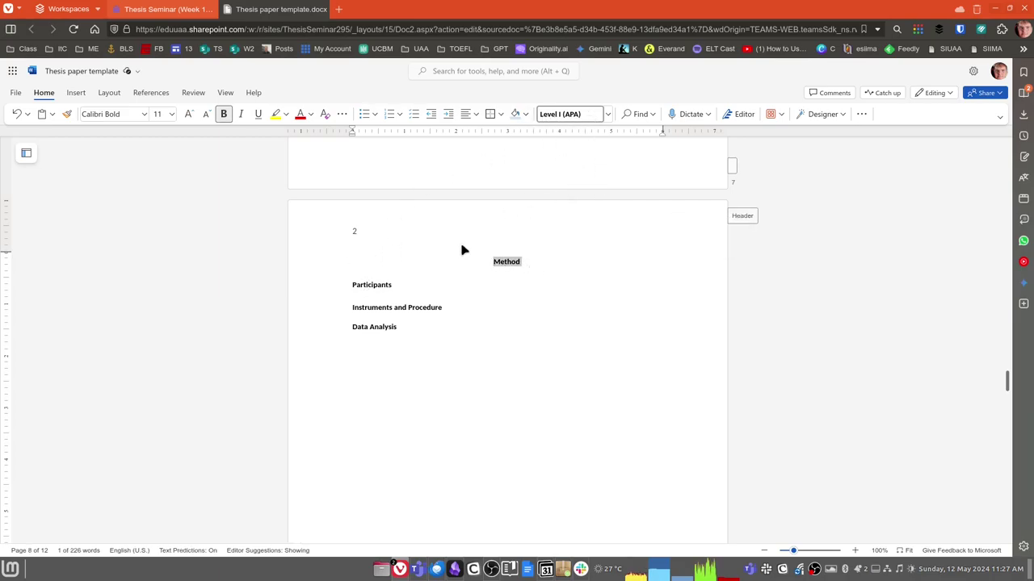
pyautogui.moveTo(353, 285); pyautogui.dragTo(454, 309)
pyautogui.moveTo(358, 328); pyautogui.dragTo(400, 331)
pyautogui.click(607, 114)
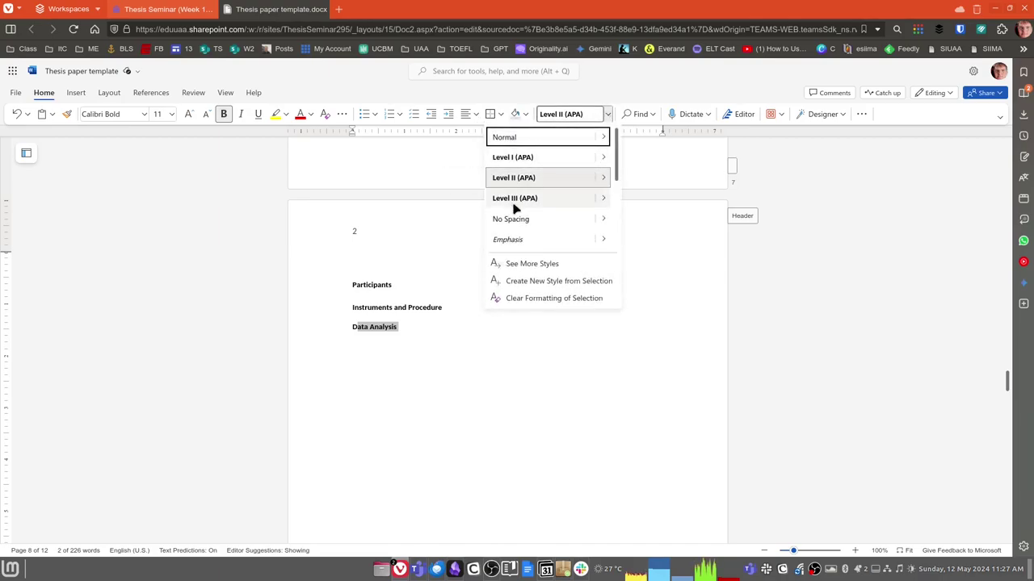
pyautogui.moveTo(586, 187)
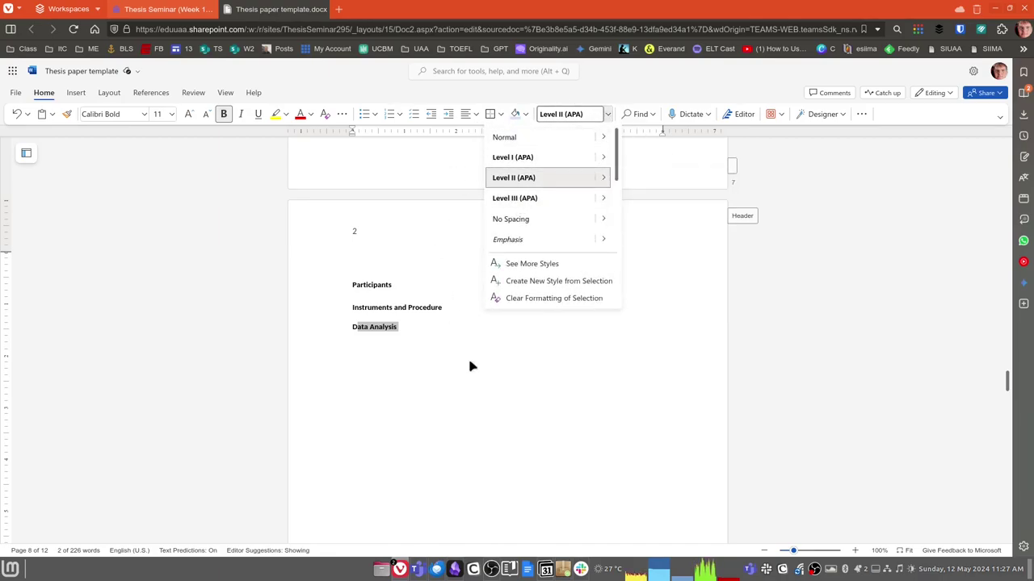
pyautogui.press('Escape')
pyautogui.click(396, 302)
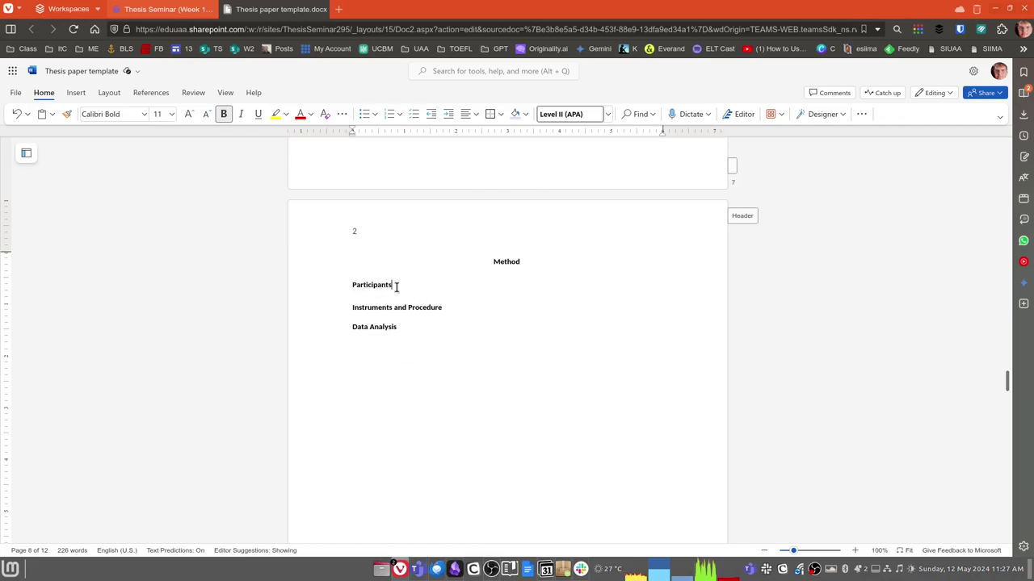
# Add a new line of placeholder sample text beneath the Participants heading
pyautogui.click(397, 286)
pyautogui.press('Return')
pyautogui.write('asdfasdfasdf')
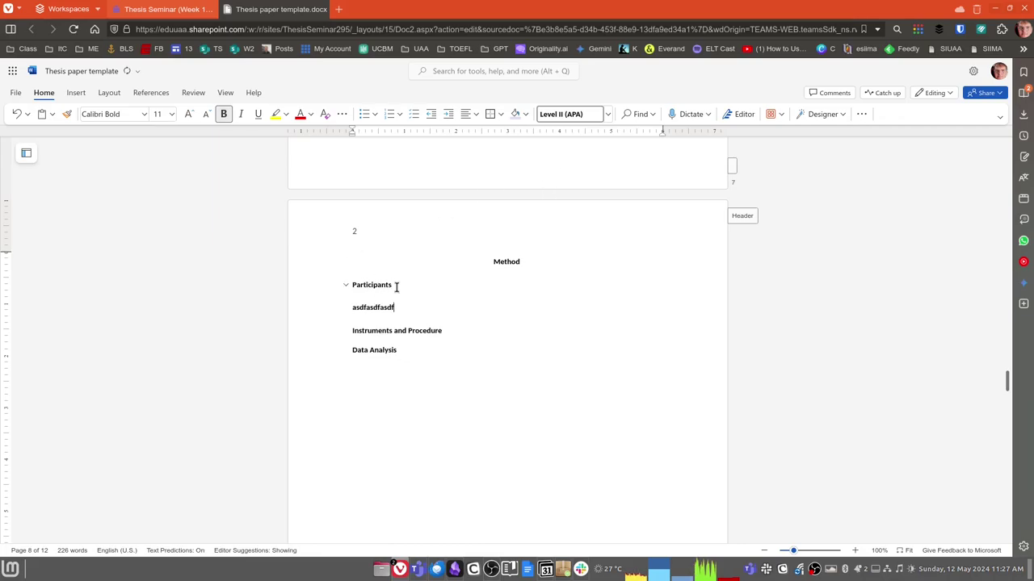
pyautogui.press('BackSpace')
pyautogui.press('BackSpace')
pyautogui.press('BackSpace')
pyautogui.press('BackSpace')
pyautogui.press('BackSpace')
pyautogui.press('BackSpace')
pyautogui.write('asddfnlaksdfjansd an')
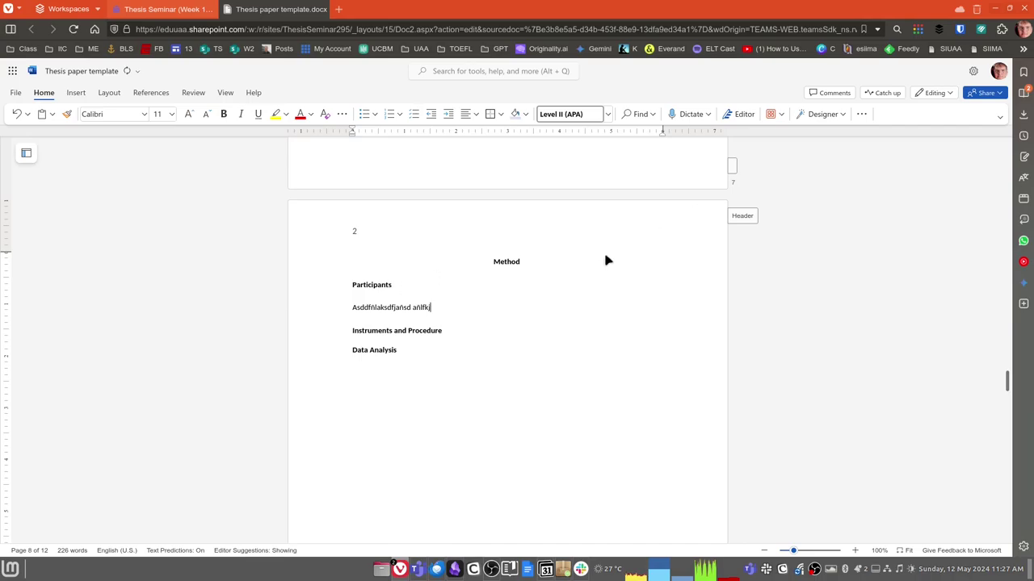
# Set the placeholder line under Participants to the Normal paragraph style
pyautogui.click(403, 308)
pyautogui.moveTo(442, 308); pyautogui.dragTo(334, 315)
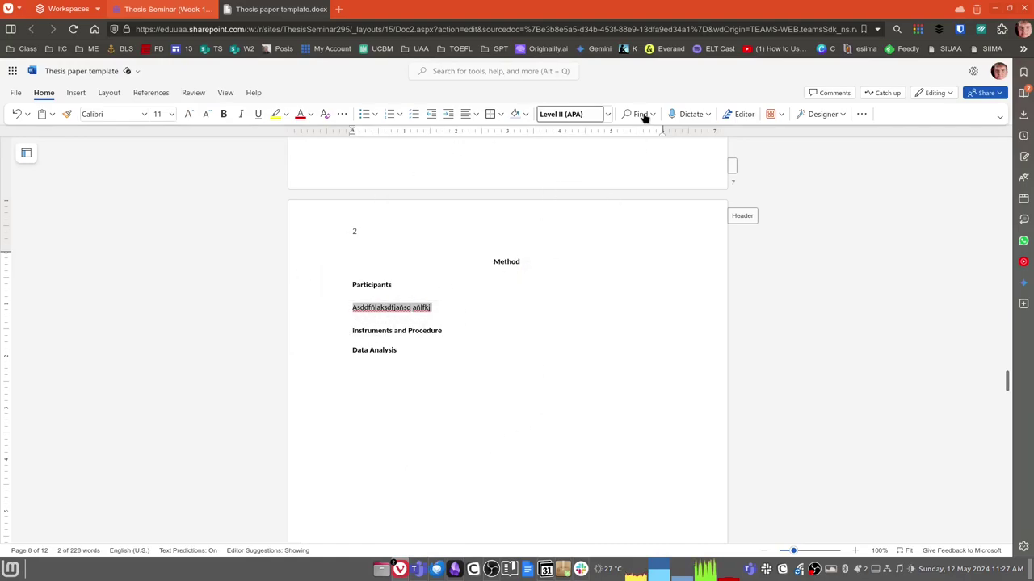
pyautogui.click(608, 114)
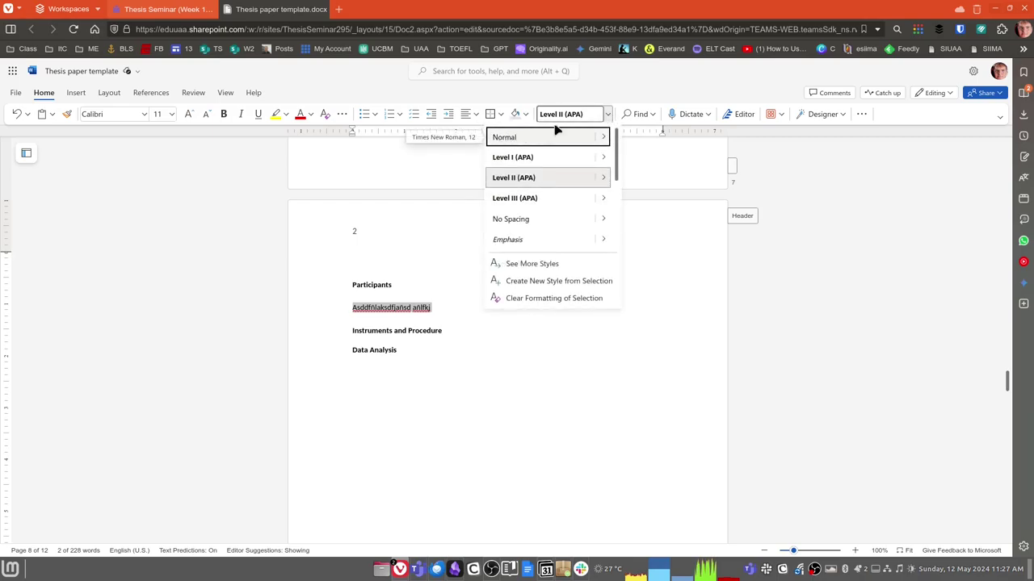
pyautogui.click(510, 139)
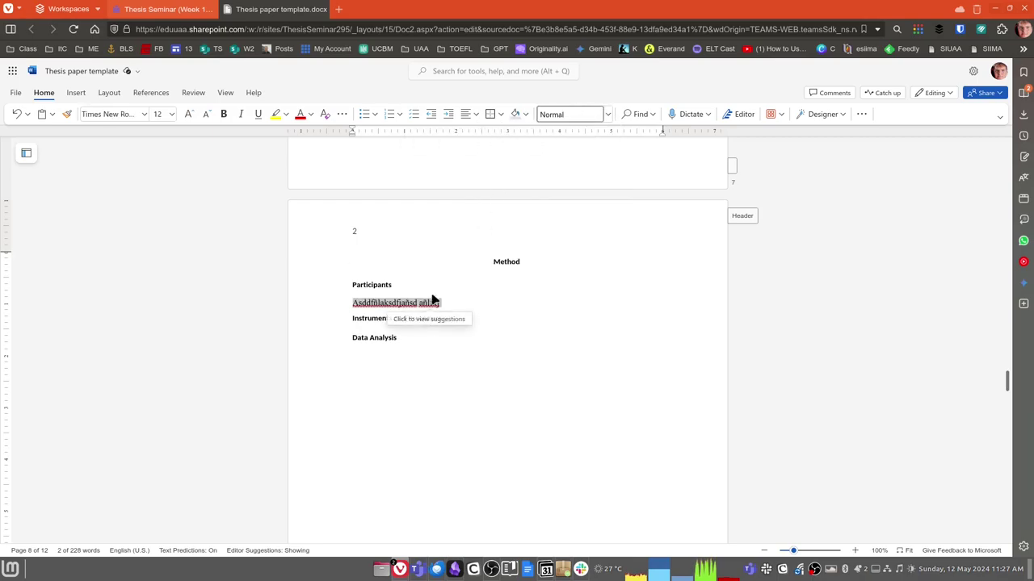
# Check the Instruments and Procedure style, then remove the placeholder line under Participants
pyautogui.click(352, 321)
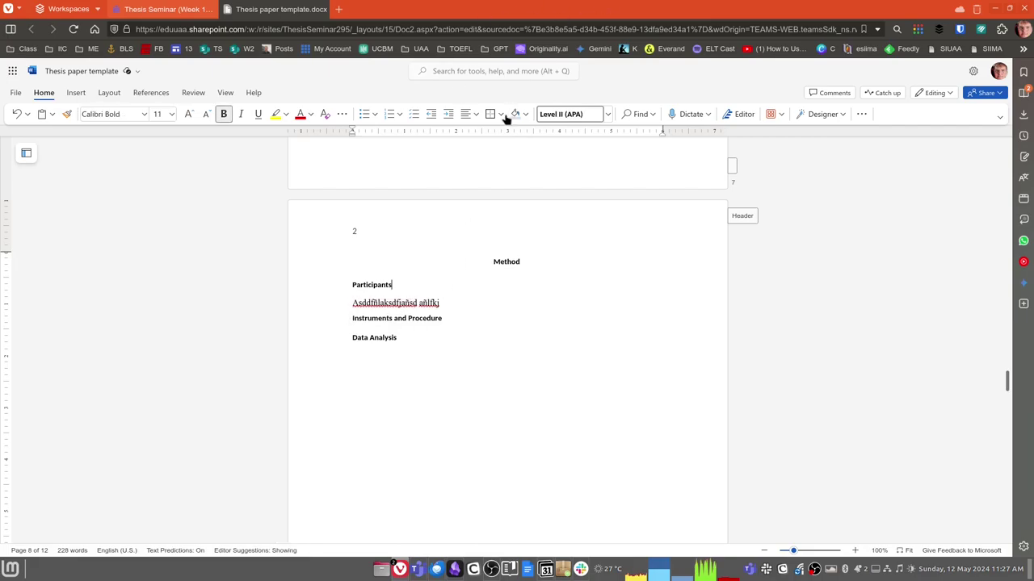
pyautogui.click(353, 303)
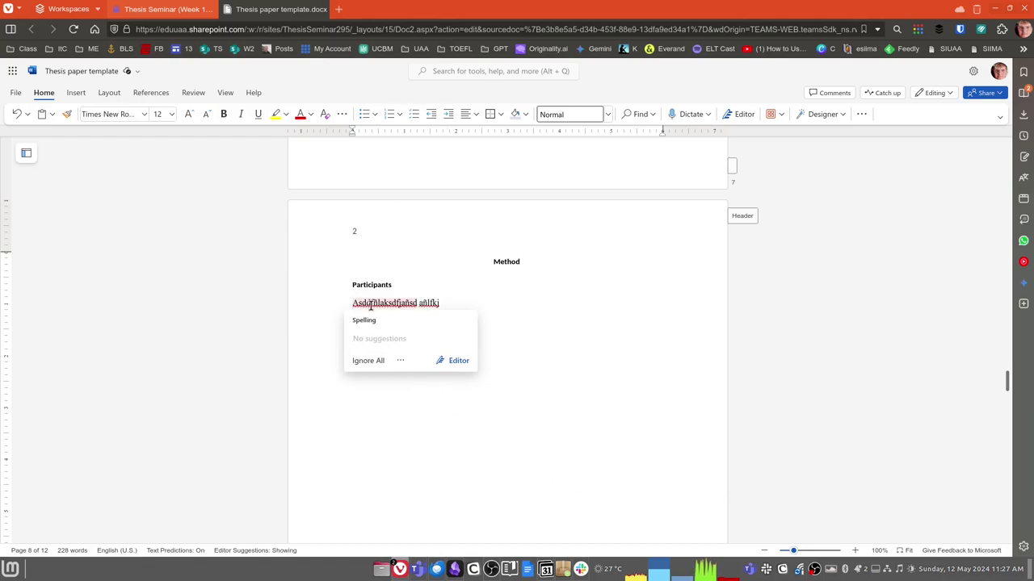
pyautogui.hotkey('ctrl', 'z')
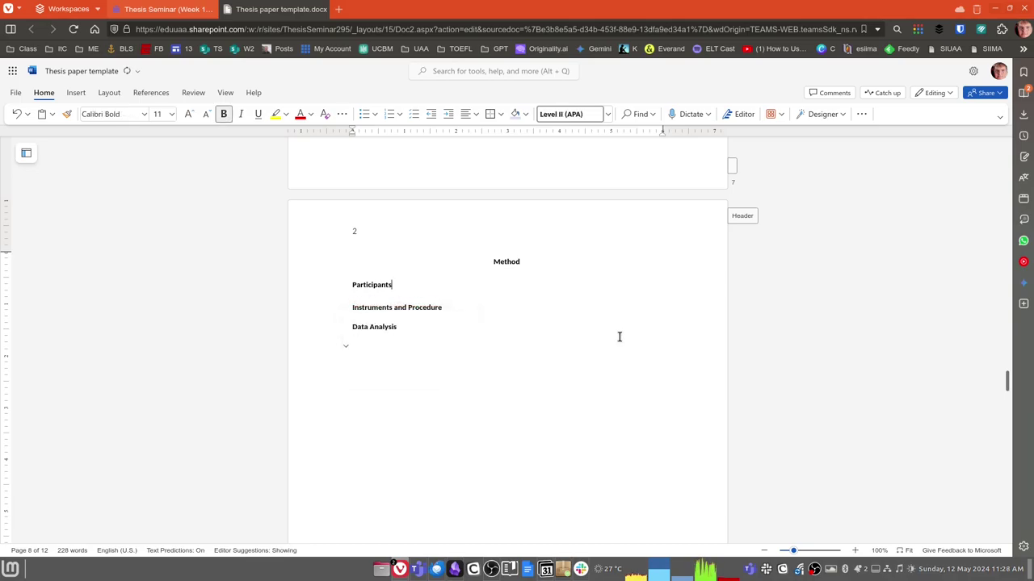
pyautogui.scroll(-8, 619, 337)
pyautogui.scroll(3, 611, 328)
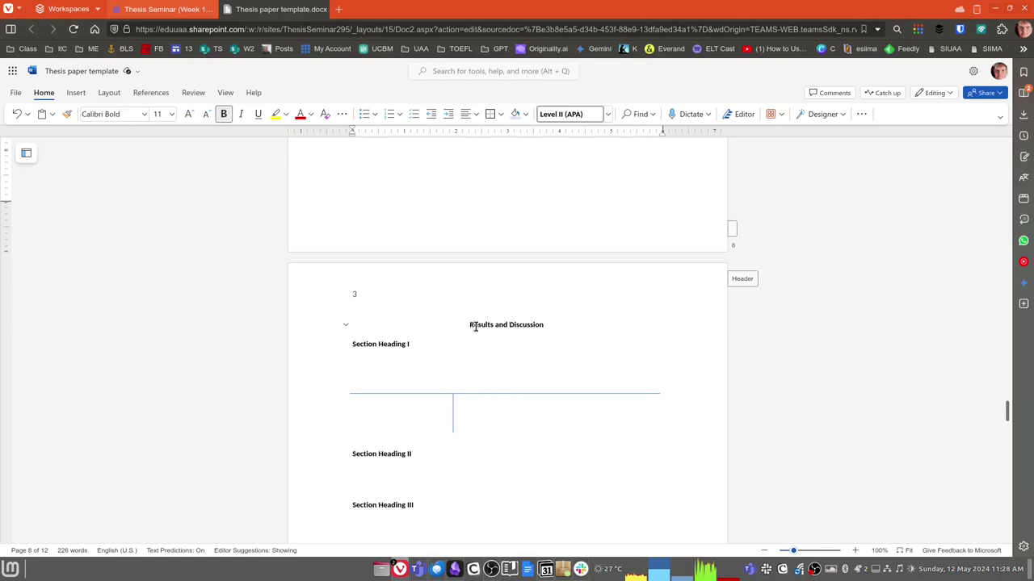
pyautogui.moveTo(470, 326); pyautogui.dragTo(554, 324)
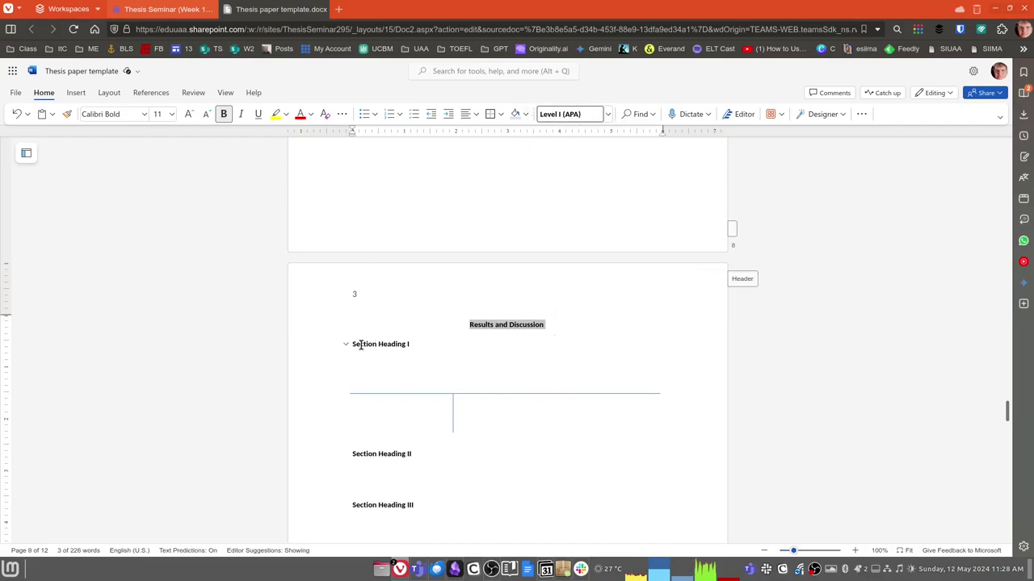
pyautogui.moveTo(356, 346); pyautogui.dragTo(409, 346)
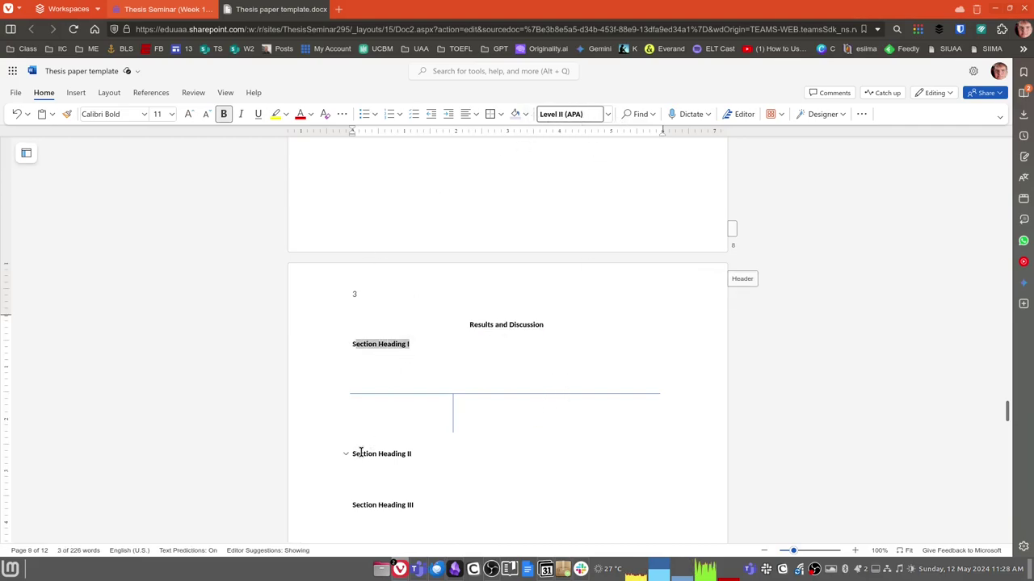
pyautogui.moveTo(362, 454); pyautogui.dragTo(415, 453)
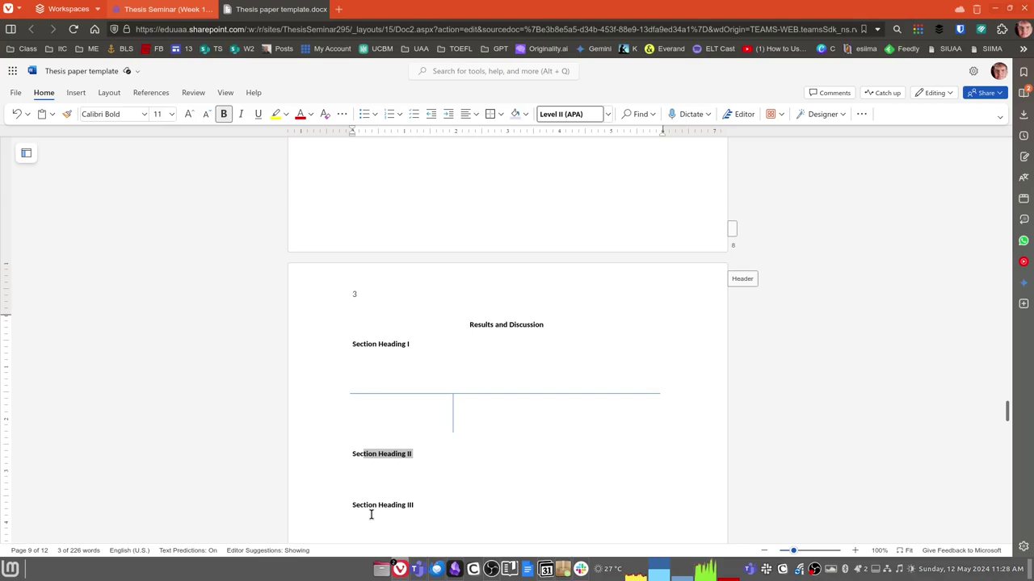
# Scroll down through the body pages to Appendix A and place the caret at its start
pyautogui.scroll(15, 482, 393)
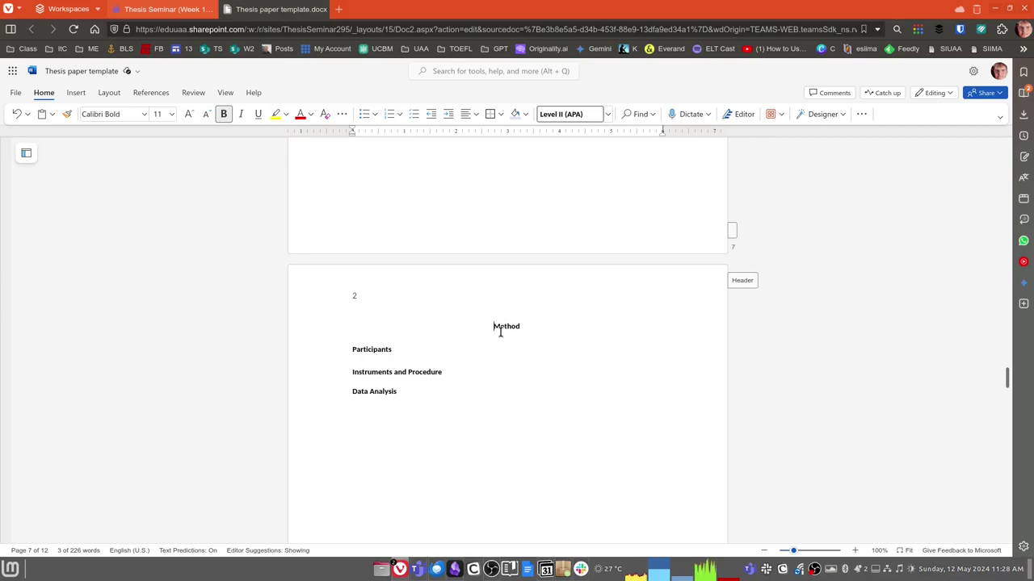
pyautogui.click(507, 334)
pyautogui.scroll(-7, 566, 444)
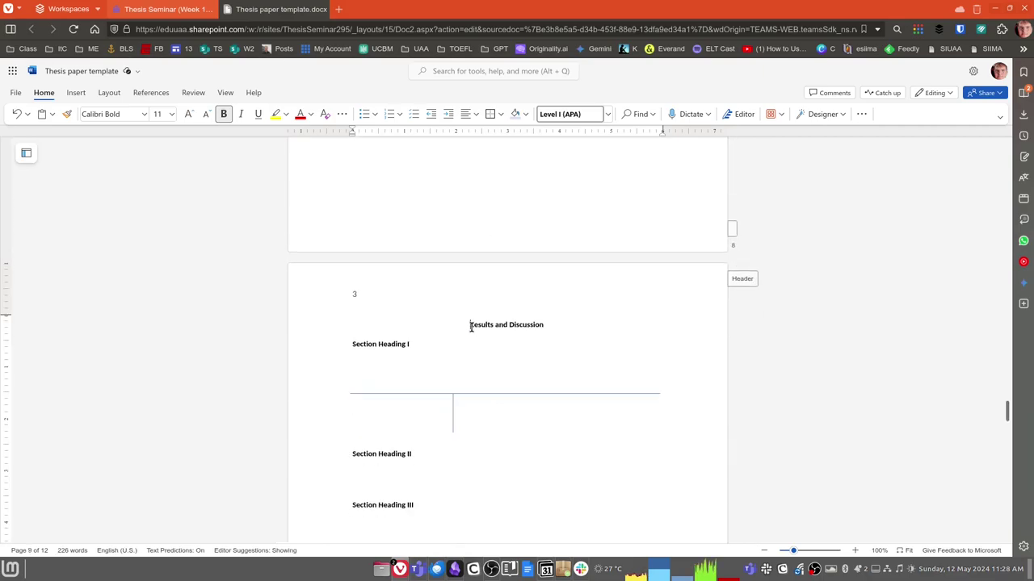
pyautogui.scroll(-10, 470, 327)
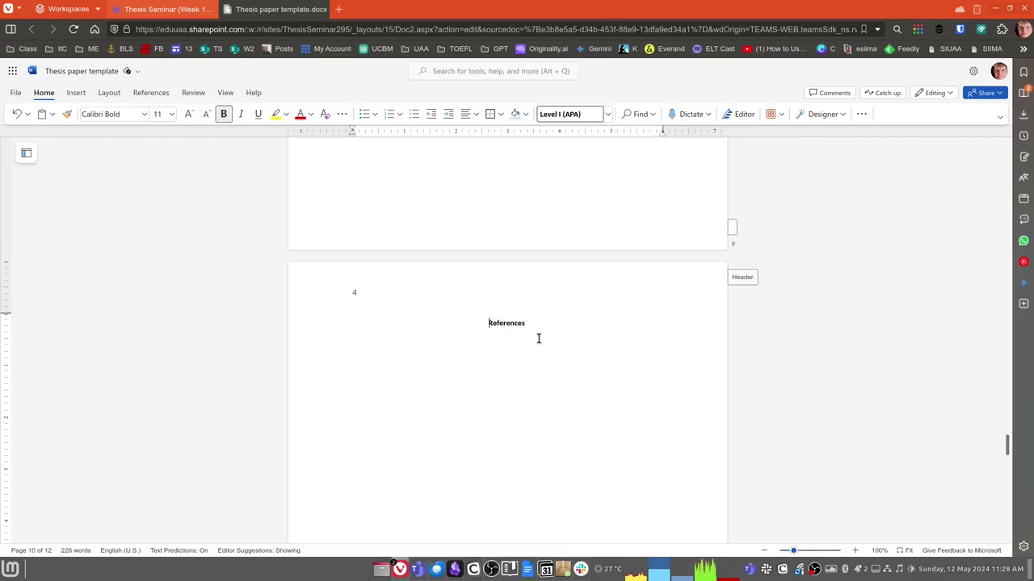
pyautogui.scroll(-2, 469, 337)
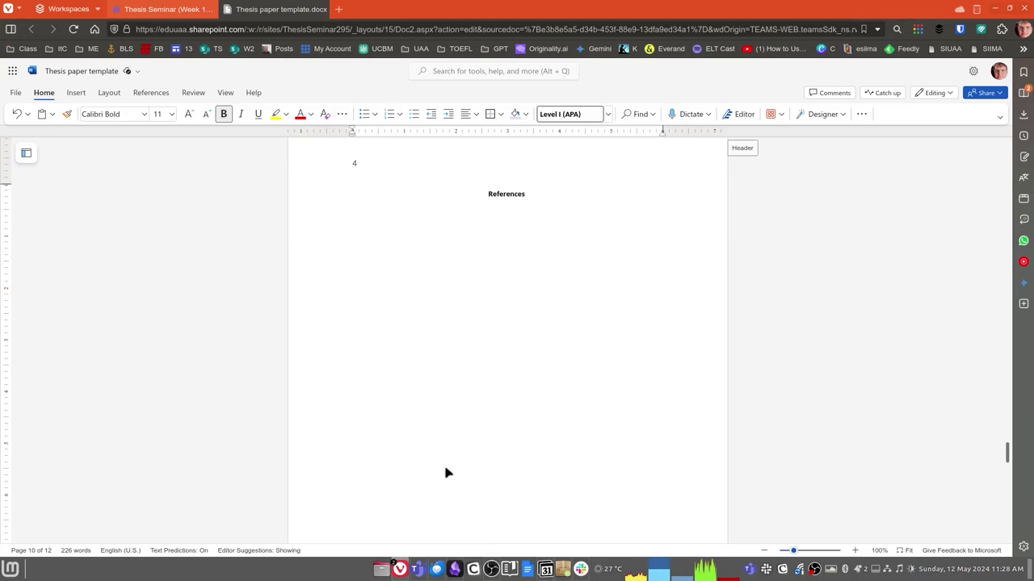
pyautogui.scroll(-7, 441, 460)
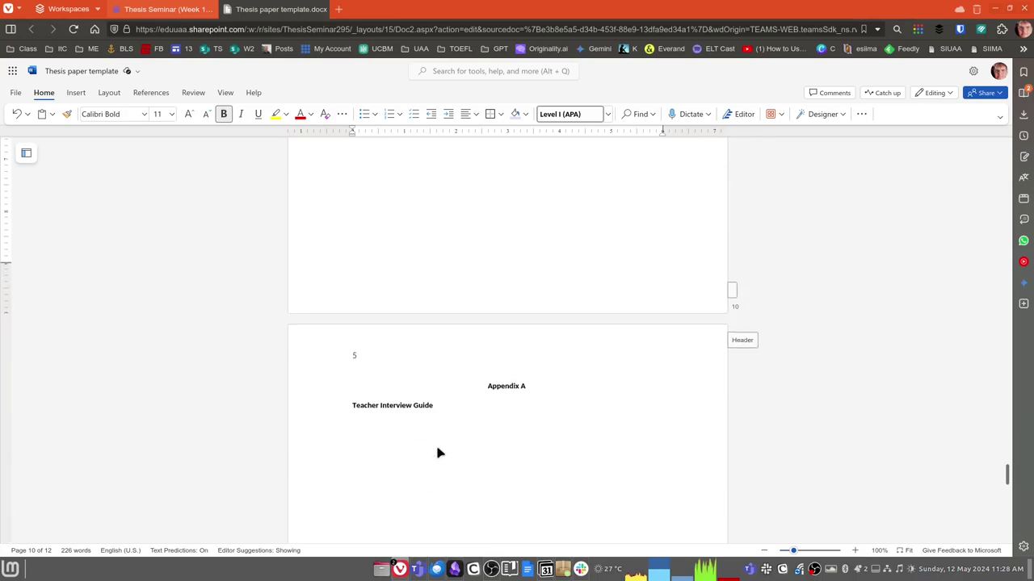
pyautogui.scroll(-2, 485, 339)
pyautogui.scroll(1, 482, 320)
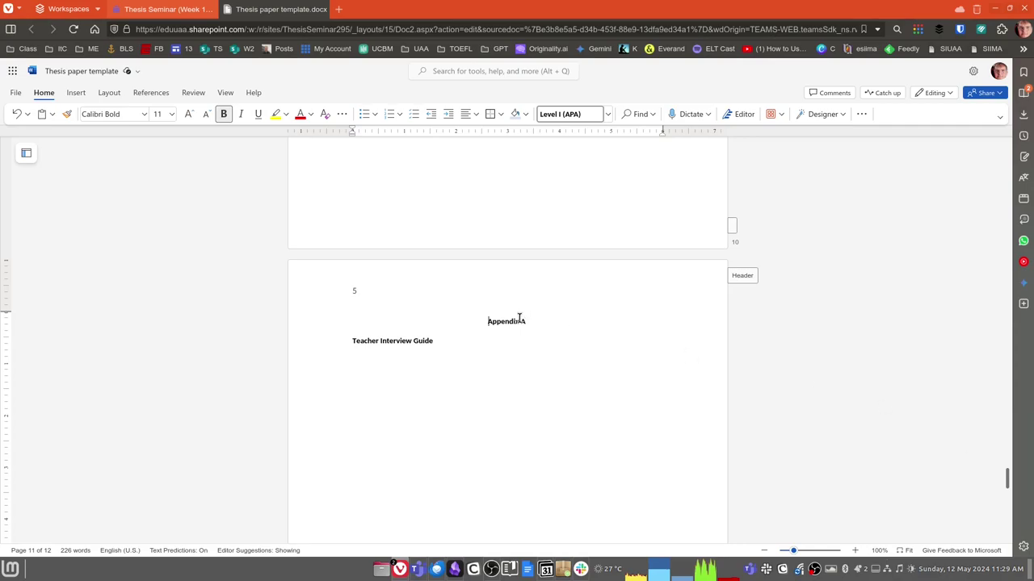
pyautogui.click(489, 323)
pyautogui.scroll(-3, 492, 323)
pyautogui.scroll(2, 496, 182)
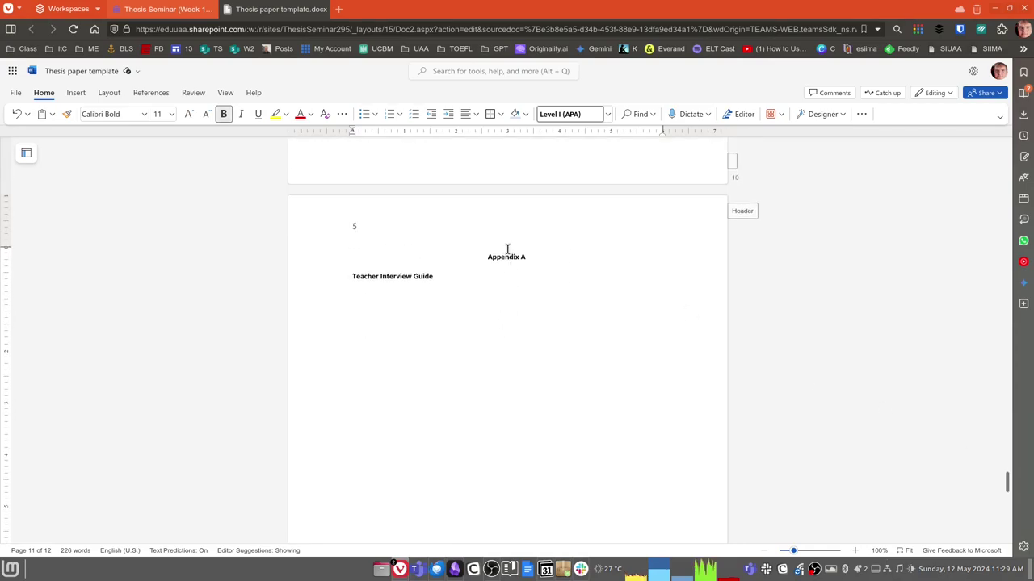
# Open Appendix A's paragraph settings, cancel without changes, and scroll on toward Appendix B
pyautogui.click(861, 114)
pyautogui.click(909, 238)
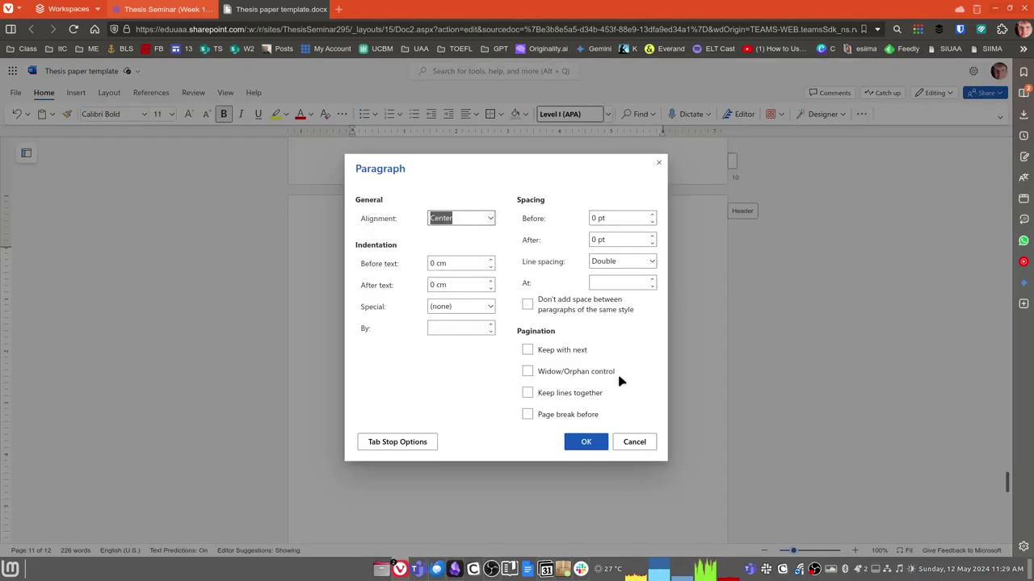
pyautogui.click(635, 443)
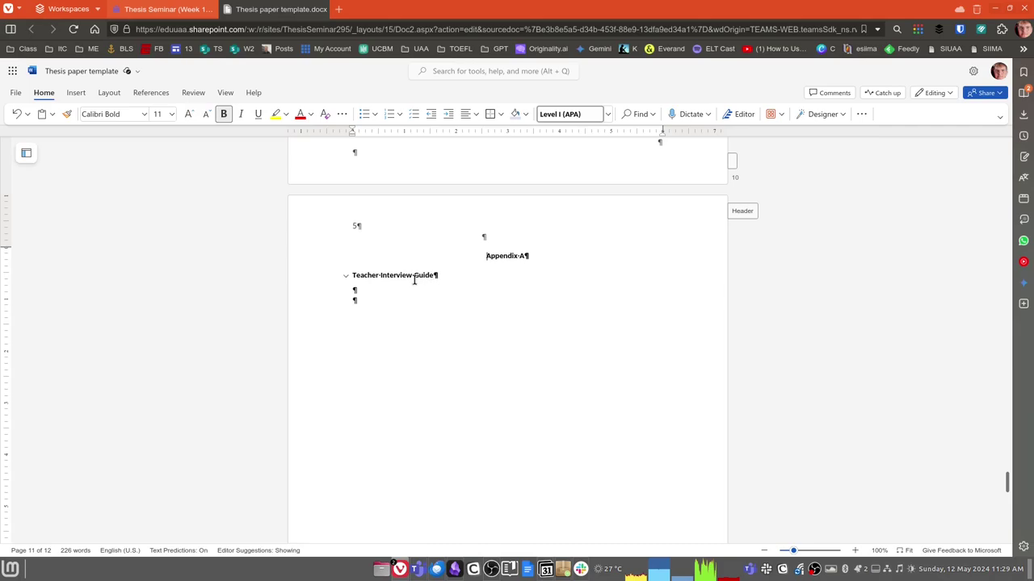
pyautogui.scroll(-10, 418, 281)
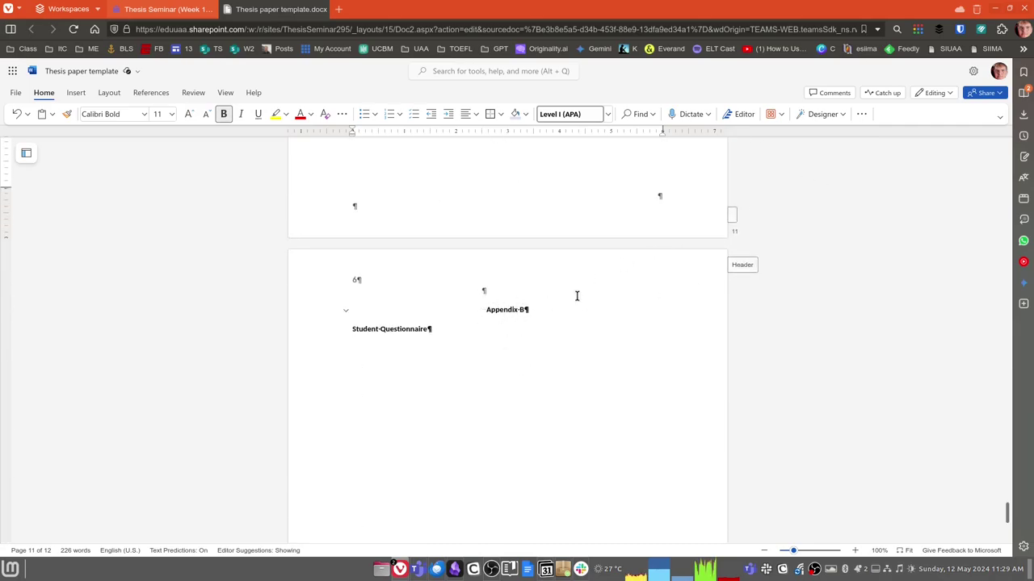
# Hide the formatting marks again and select the Appendix A heading
pyautogui.click(862, 114)
pyautogui.click(888, 220)
pyautogui.scroll(5, 540, 314)
pyautogui.scroll(-1, 509, 416)
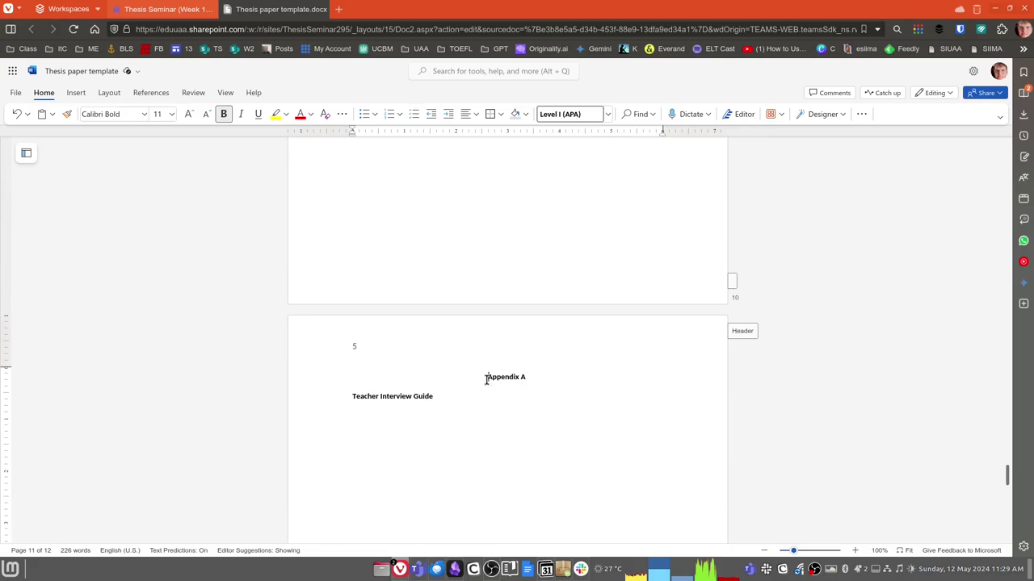
pyautogui.moveTo(487, 377); pyautogui.dragTo(554, 385)
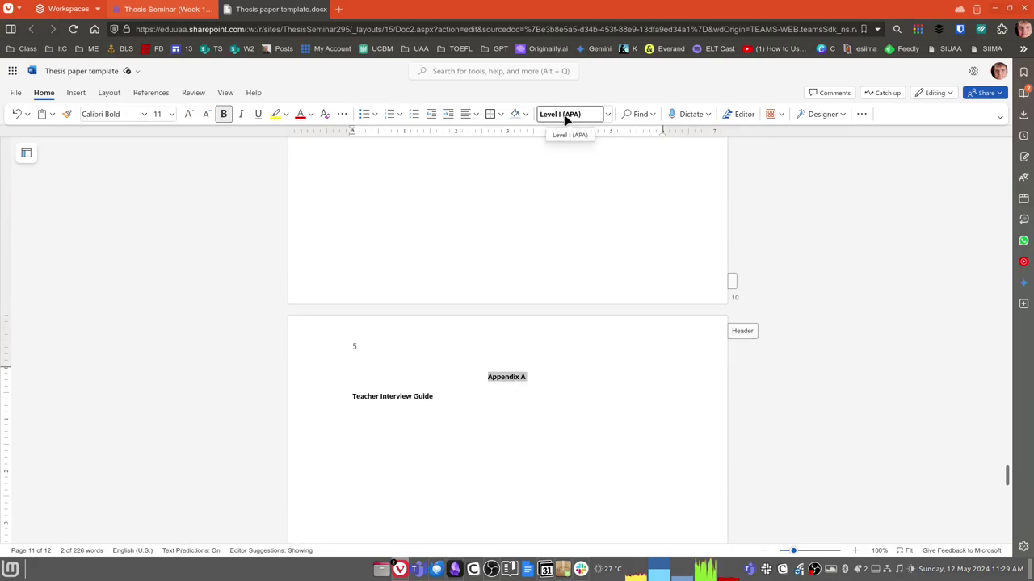
# Check the Teacher Interview Guide style, then type and erase '(continued)' after Appendix A
pyautogui.click(389, 397)
pyautogui.click(310, 406)
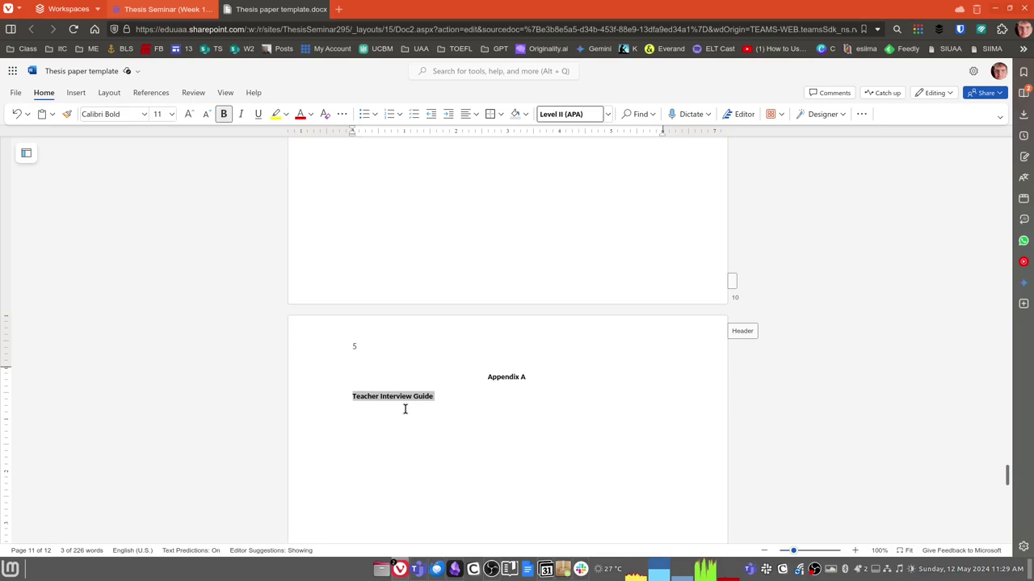
pyautogui.click(544, 384)
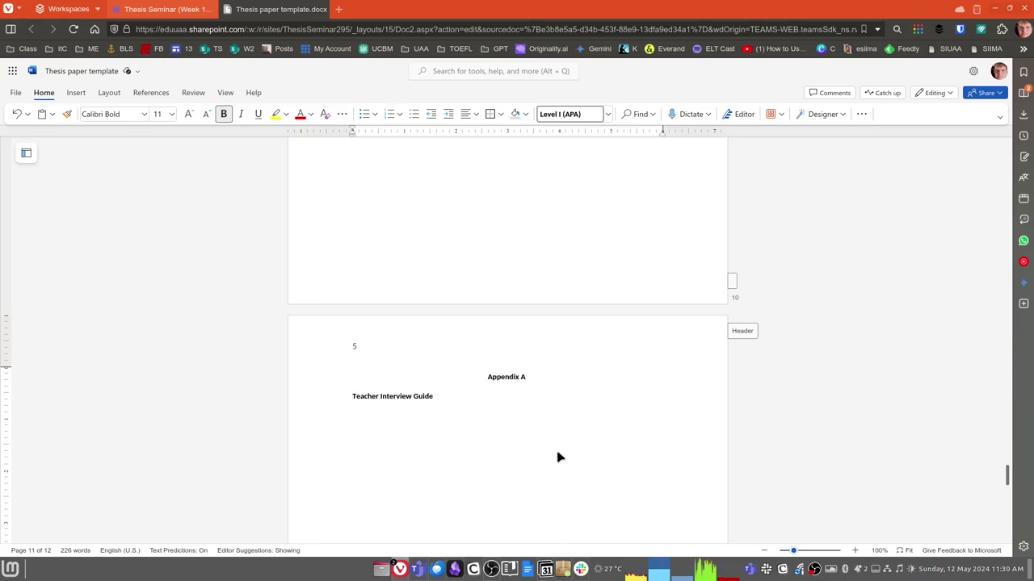
pyautogui.write('(continued')
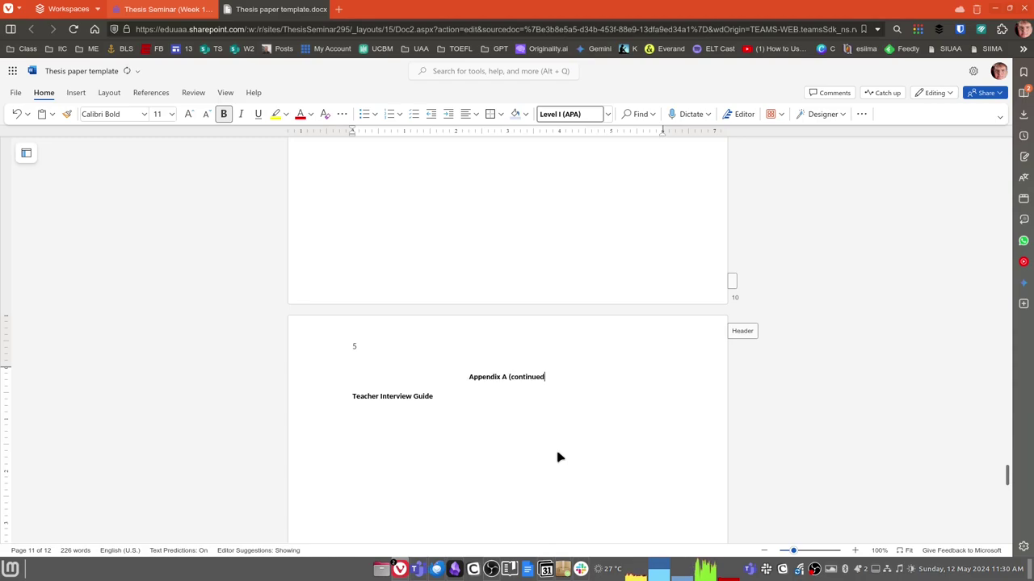
pyautogui.write(')')
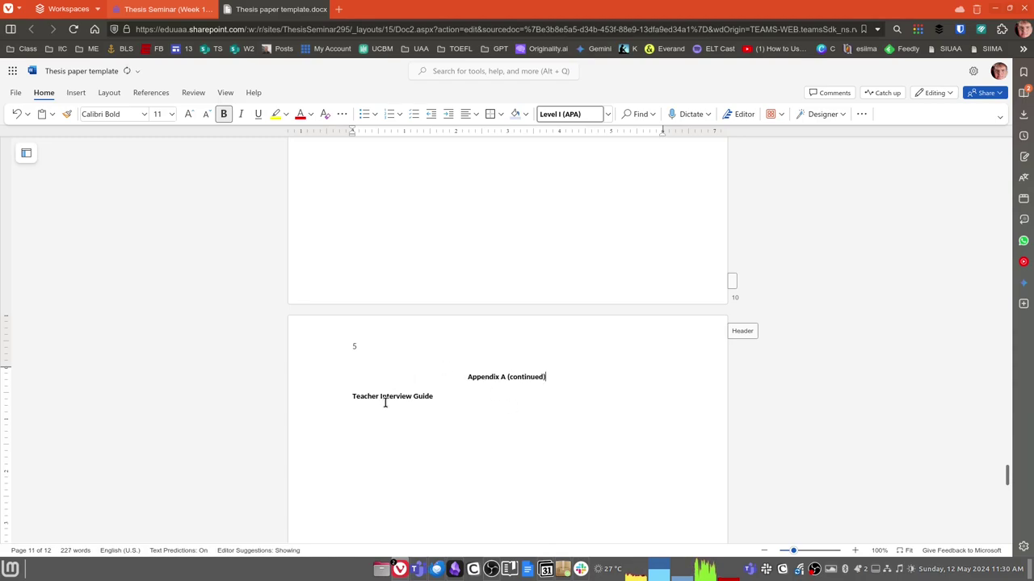
pyautogui.moveTo(438, 396); pyautogui.dragTo(330, 404)
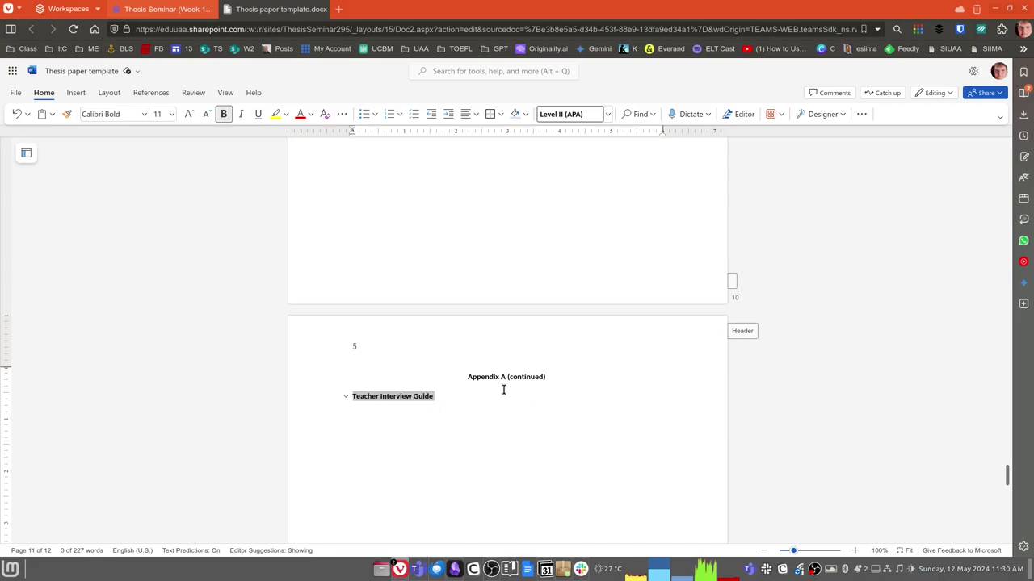
pyautogui.click(555, 376)
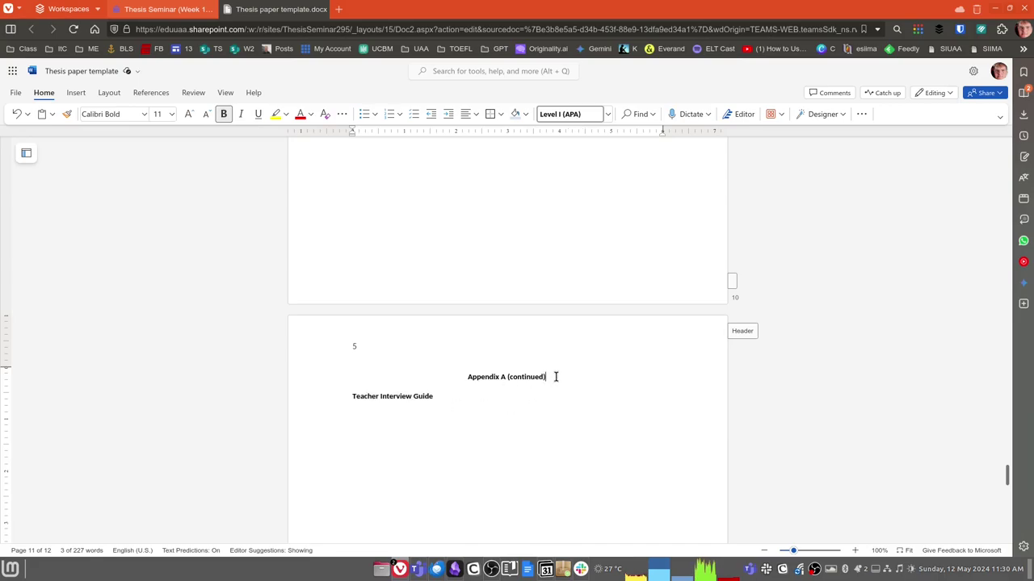
pyautogui.press('BackSpace')
pyautogui.press('BackSpace')
pyautogui.press('BackSpace')
pyautogui.press('BackSpace')
pyautogui.press('BackSpace')
pyautogui.press('BackSpace')
pyautogui.press('BackSpace')
pyautogui.press('BackSpace')
pyautogui.press('BackSpace')
pyautogui.press('BackSpace')
pyautogui.press('BackSpace')
# Apply Level III (APA) to the Appendix A heading, then scroll to the Results and Discussion table
pyautogui.click(608, 114)
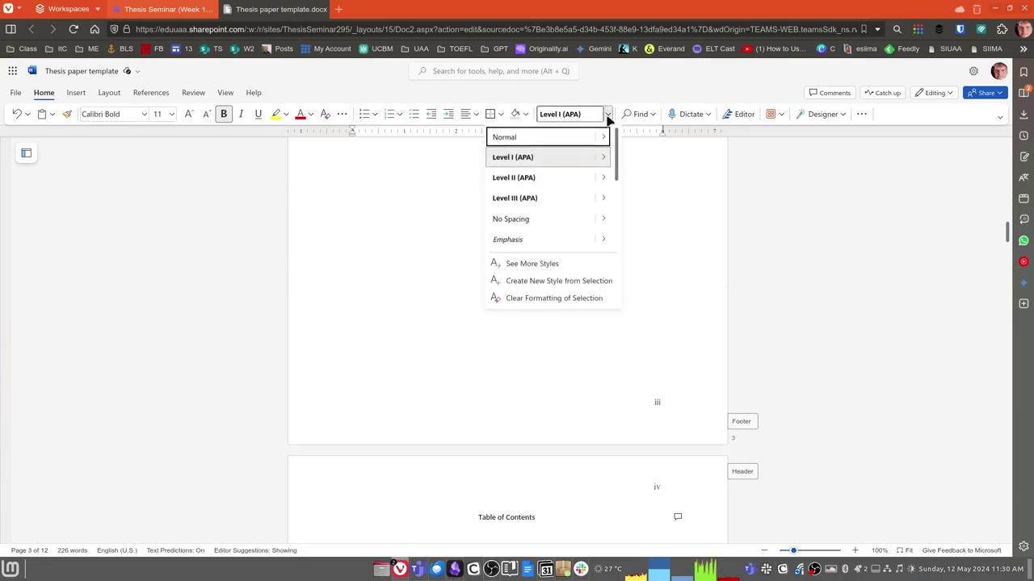
pyautogui.click(494, 203)
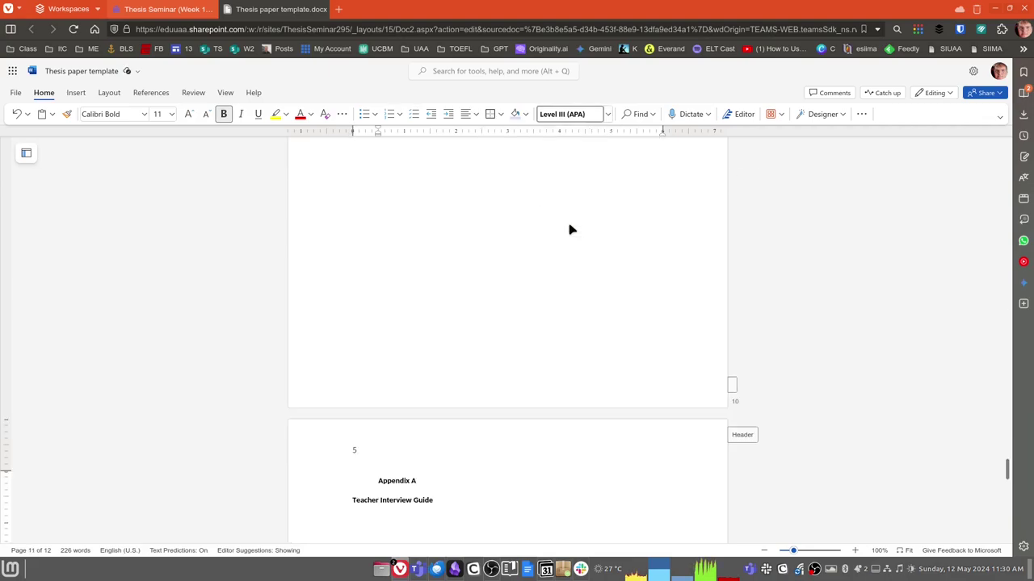
pyautogui.scroll(9, 570, 230)
pyautogui.scroll(6, 569, 232)
pyautogui.scroll(-6, 565, 228)
pyautogui.scroll(10, 600, 231)
pyautogui.scroll(-10, 599, 231)
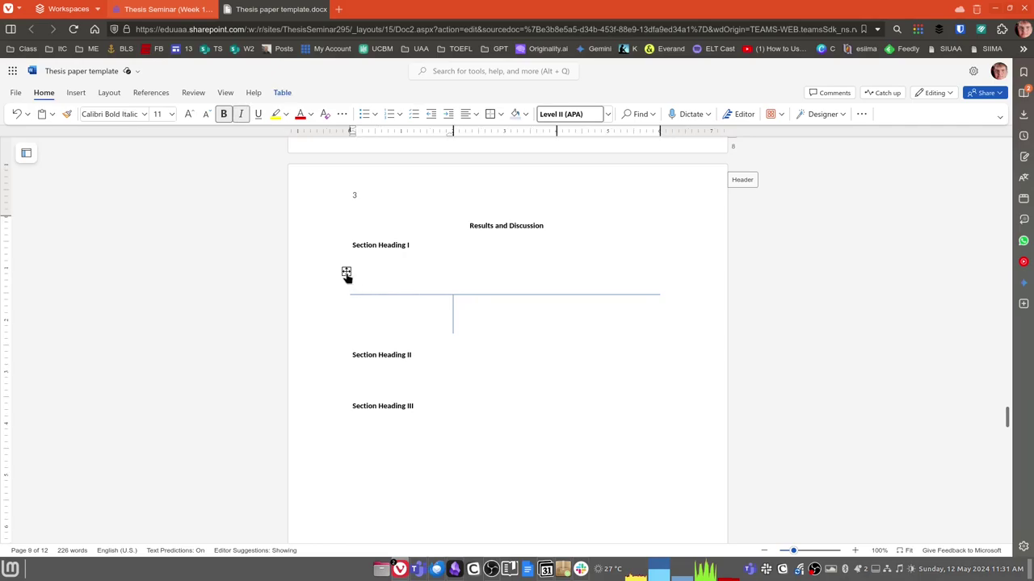
# Browse Table Styles for the Results and Discussion table without applying one, then switch to Slack
pyautogui.click(346, 272)
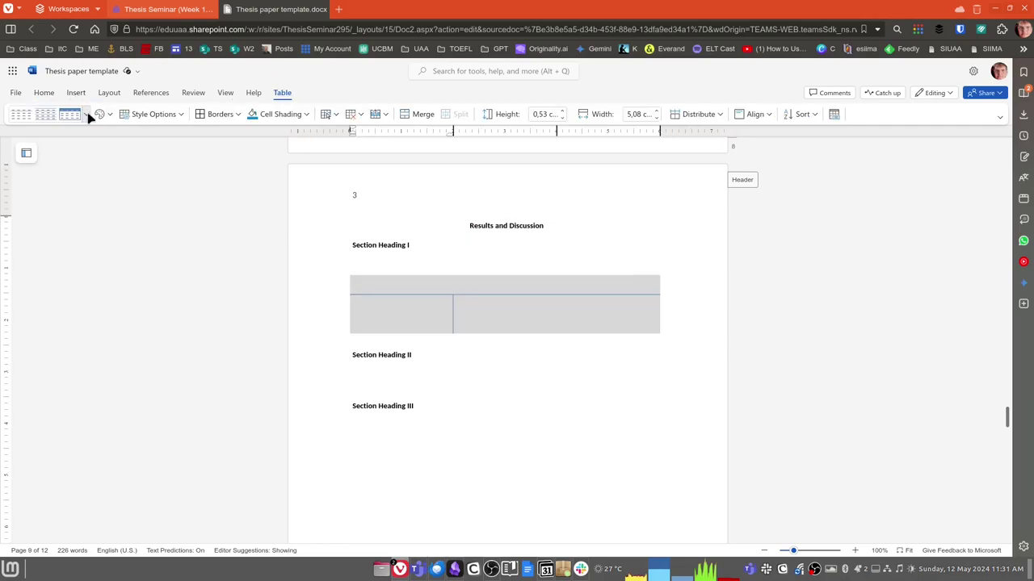
pyautogui.click(86, 115)
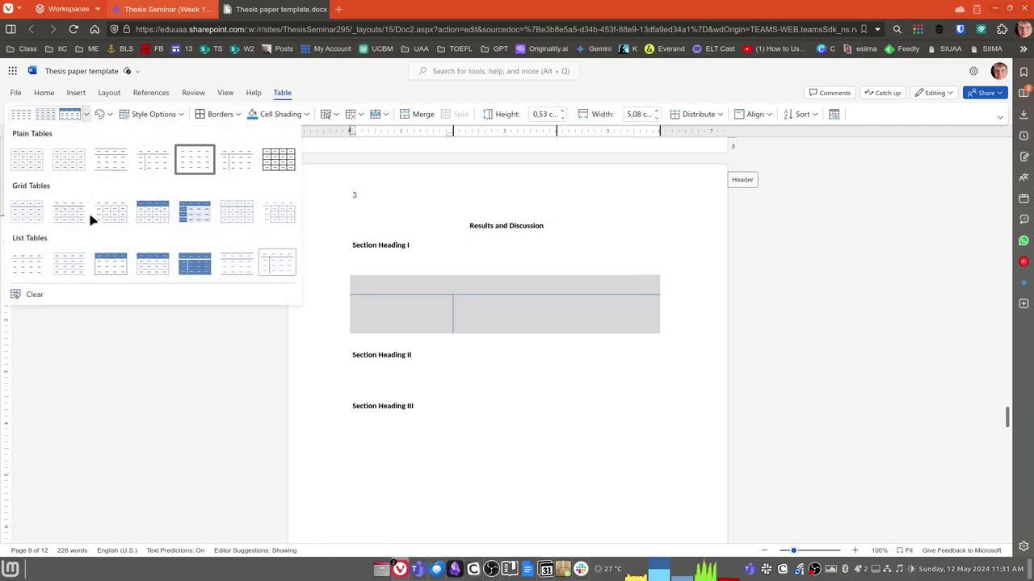
pyautogui.click(465, 269)
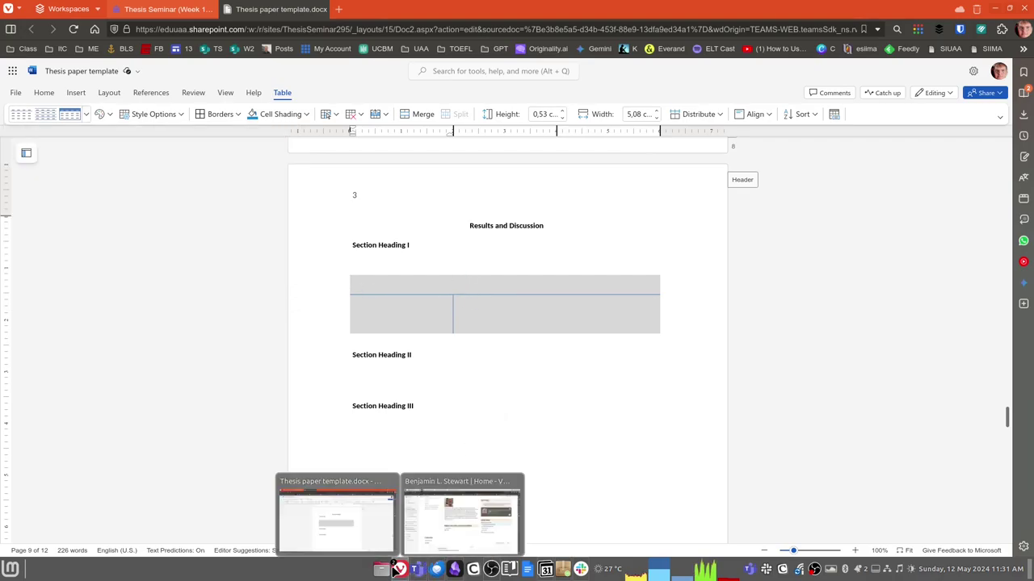
pyautogui.click(399, 570)
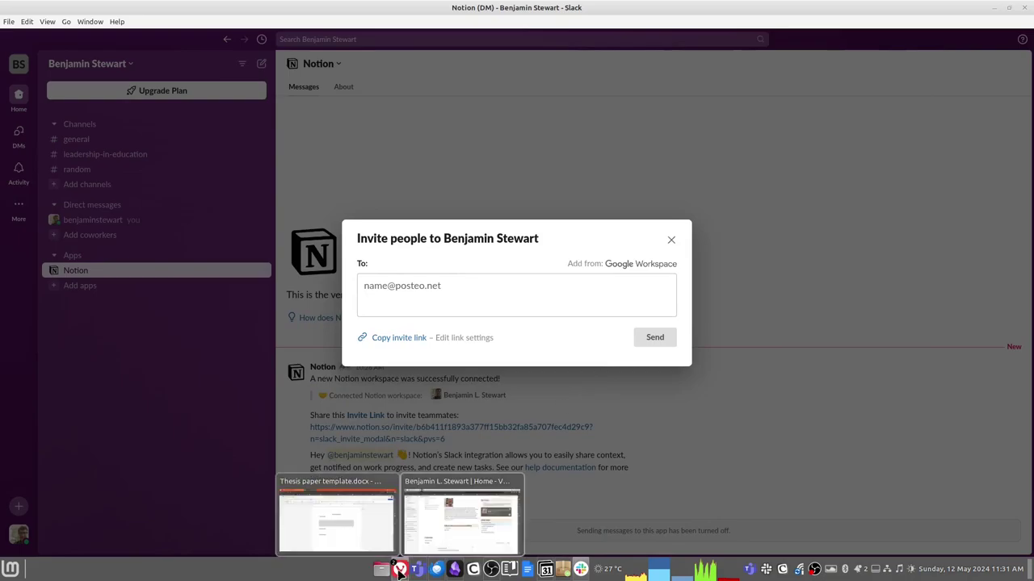
# Review the Notion Week 14 video on table captions, then return to Thesis paper template.docx
pyautogui.click(347, 516)
pyautogui.click(165, 9)
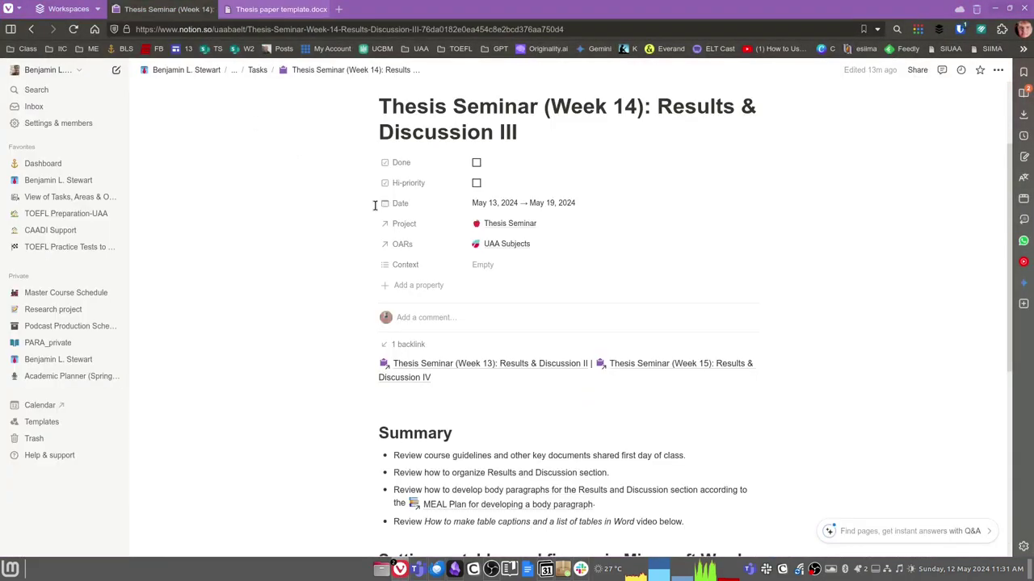
pyautogui.scroll(-3, 571, 352)
pyautogui.scroll(-2, 571, 355)
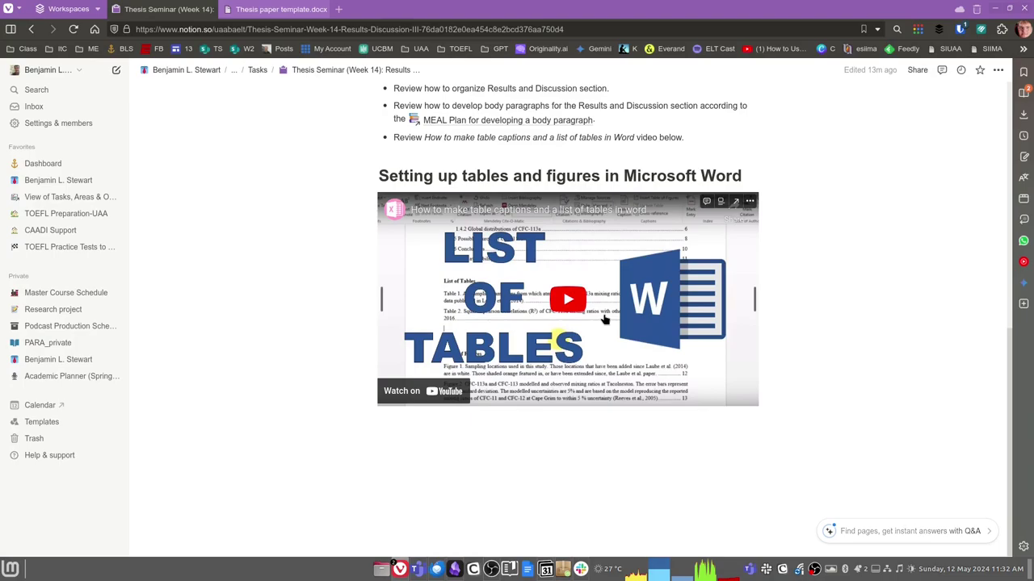
pyautogui.click(414, 569)
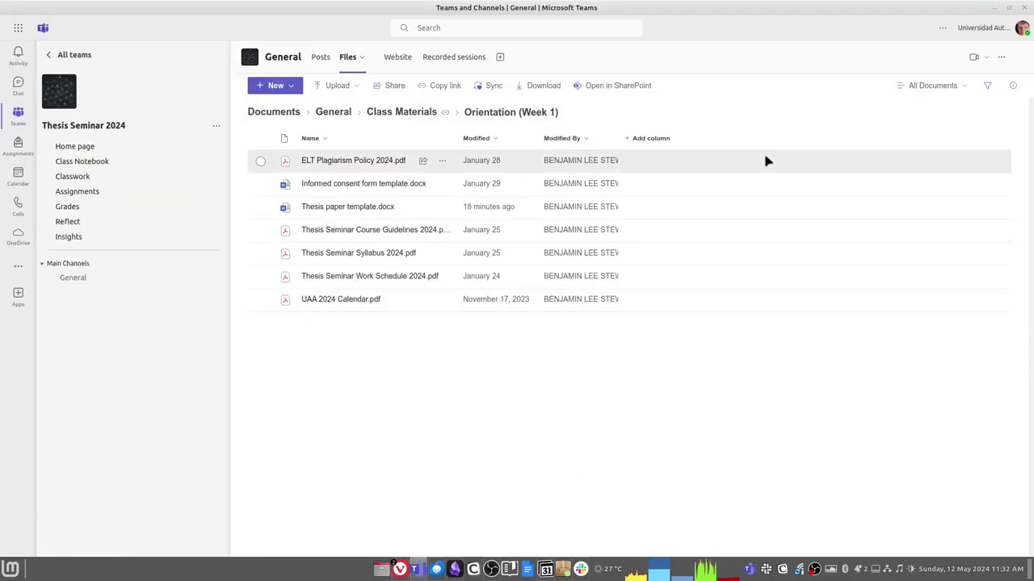
pyautogui.click(996, 11)
pyautogui.click(281, 9)
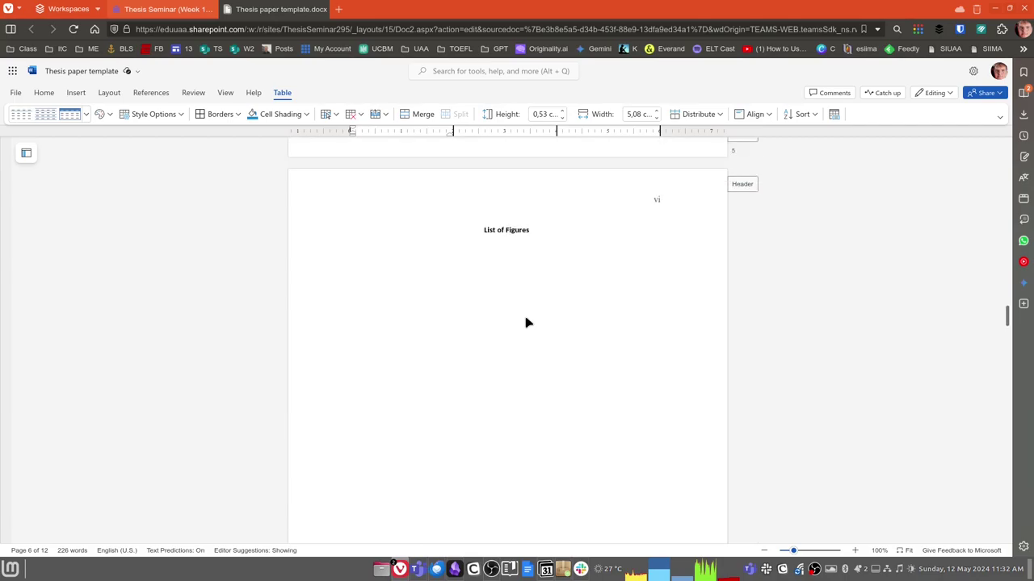
pyautogui.scroll(3, 525, 323)
pyautogui.scroll(-4, 517, 307)
pyautogui.click(378, 279)
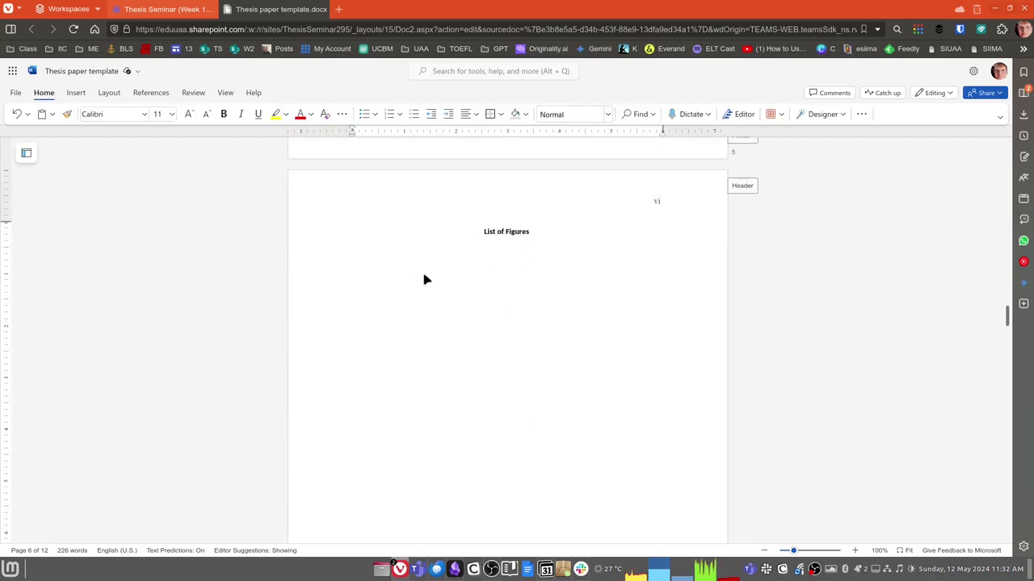
pyautogui.scroll(3, 425, 290)
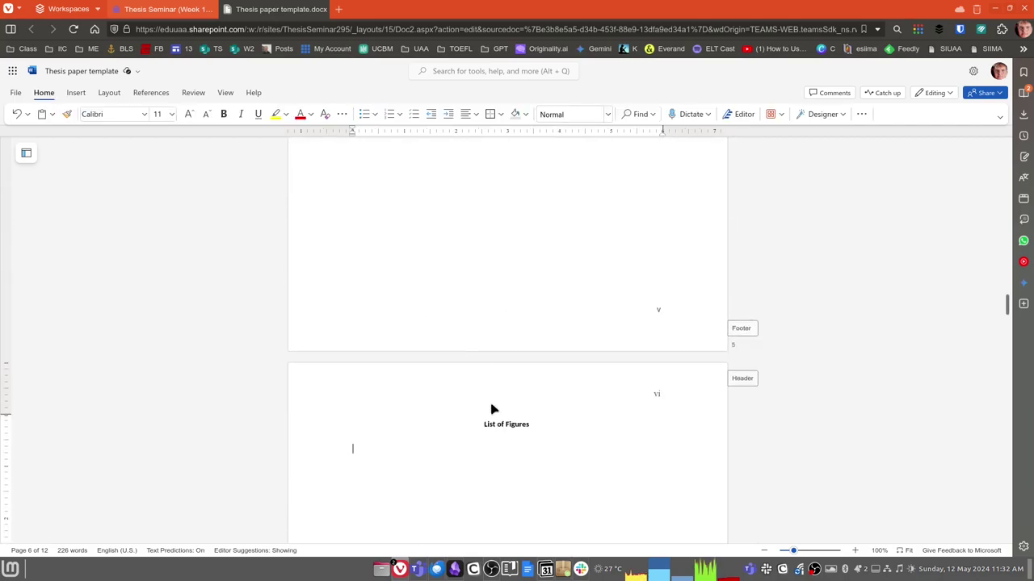
pyautogui.scroll(9, 495, 409)
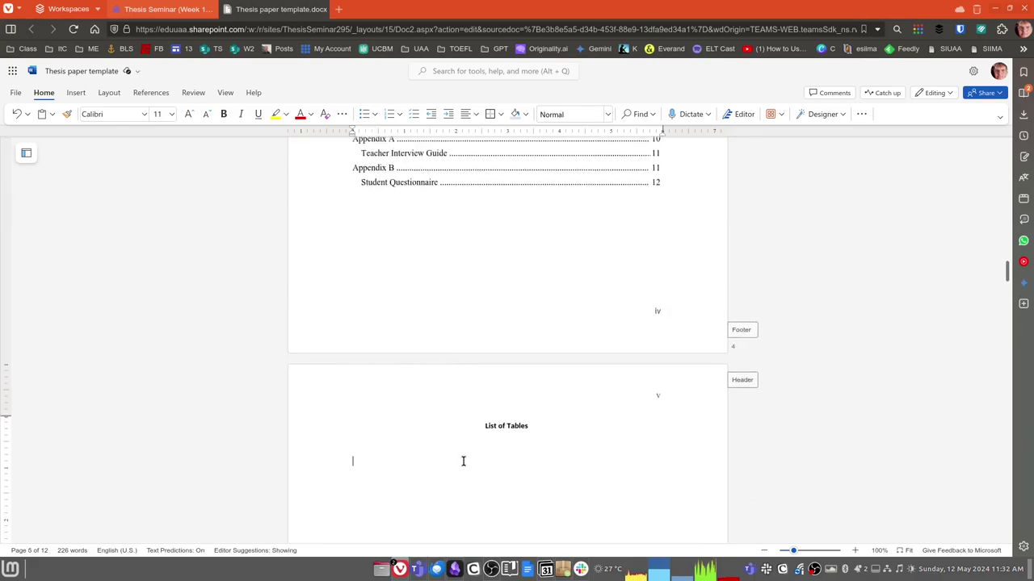
pyautogui.scroll(-3, 463, 461)
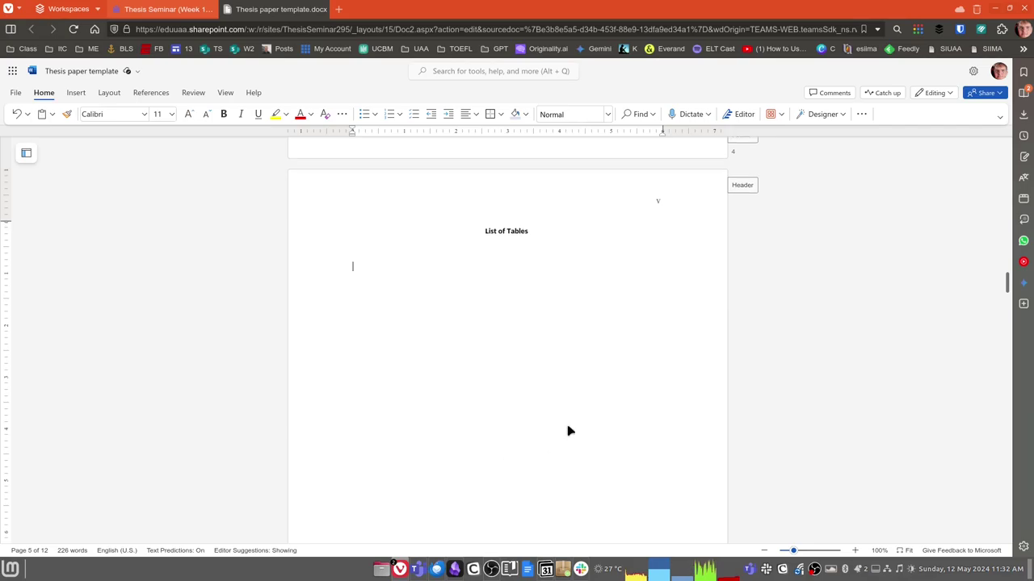
pyautogui.scroll(-5, 533, 438)
pyautogui.click(508, 388)
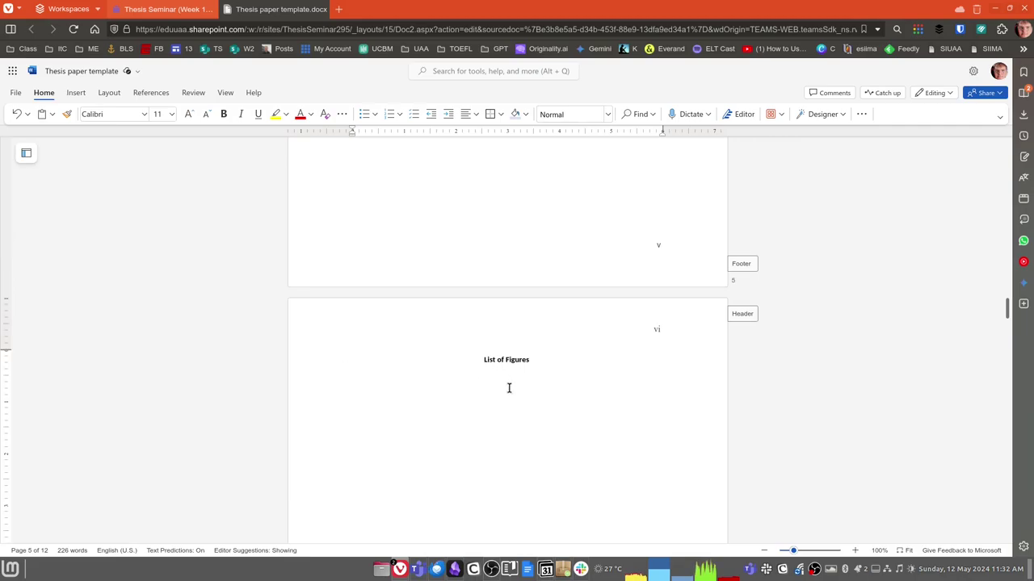
pyautogui.scroll(8, 508, 390)
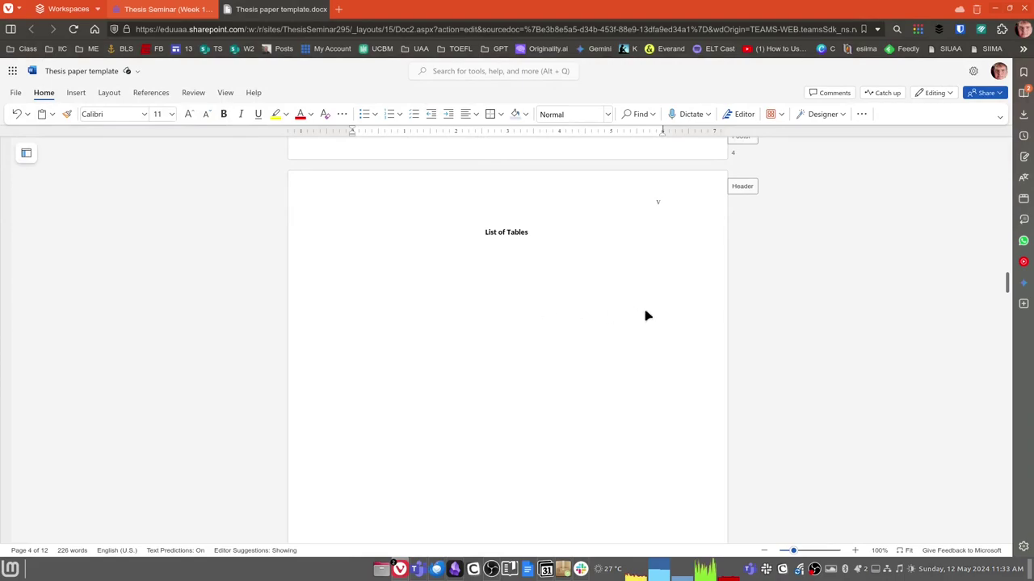
pyautogui.scroll(-15, 646, 315)
pyautogui.scroll(-10, 646, 314)
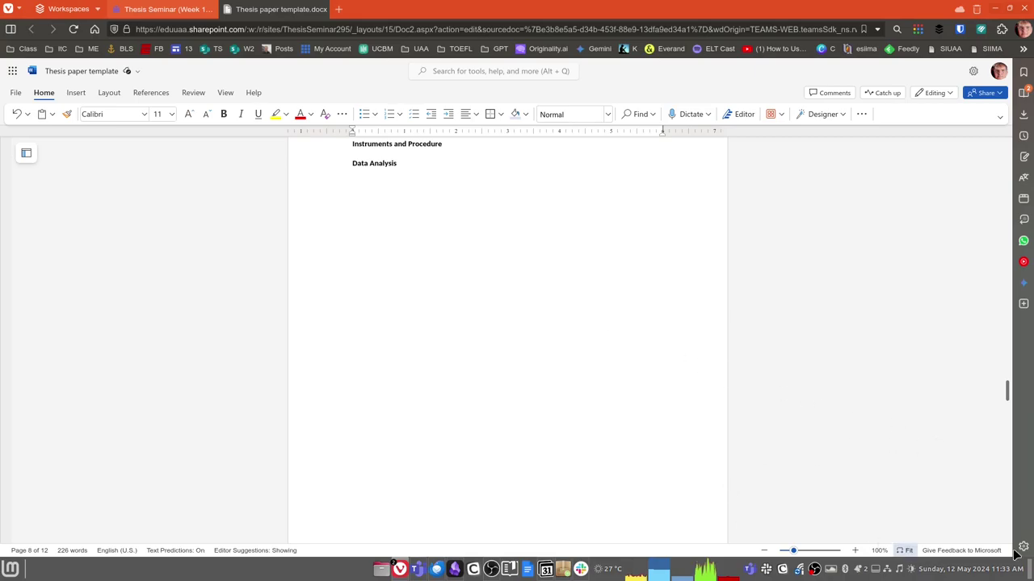
pyautogui.click(977, 569)
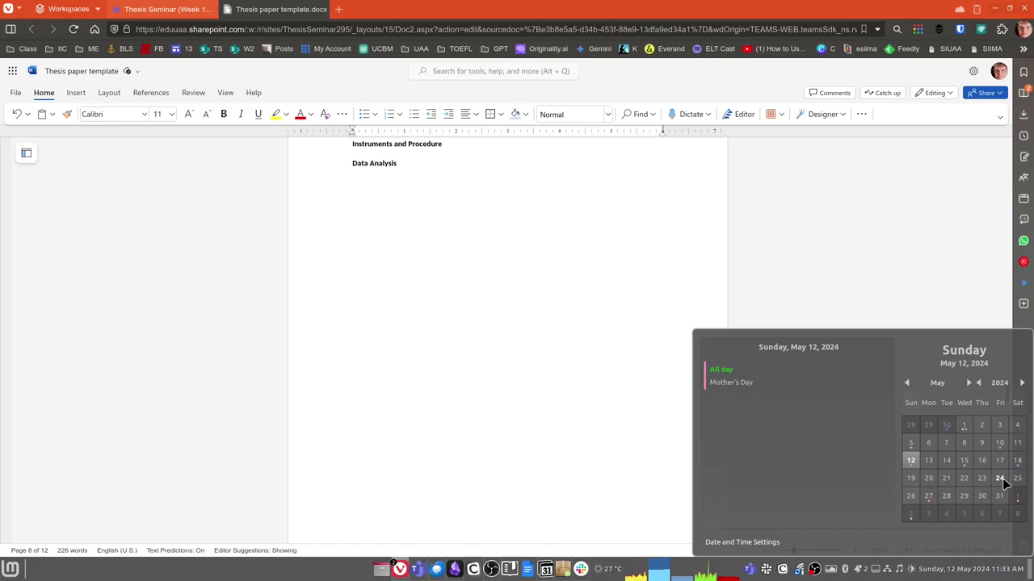
pyautogui.click(595, 461)
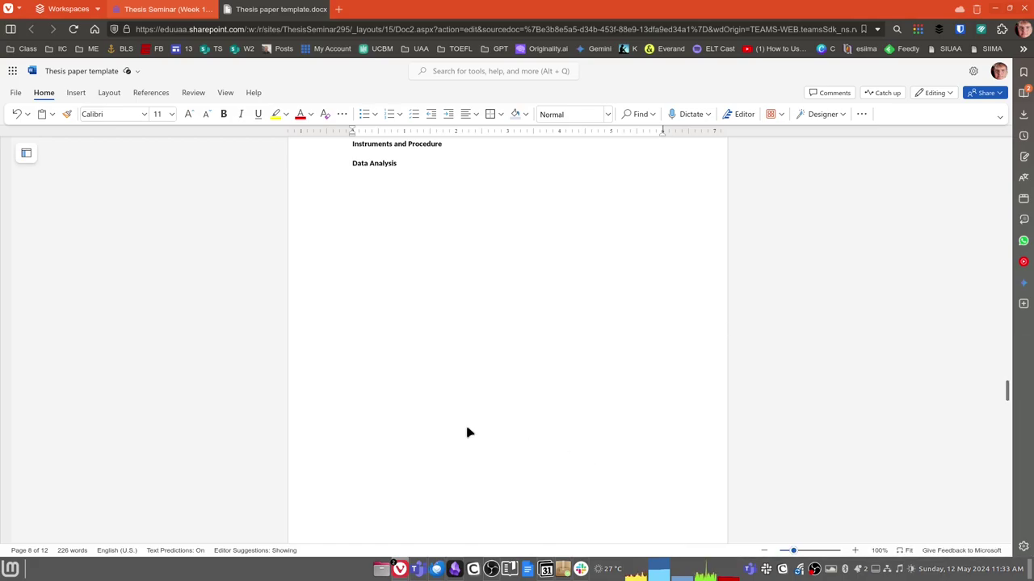